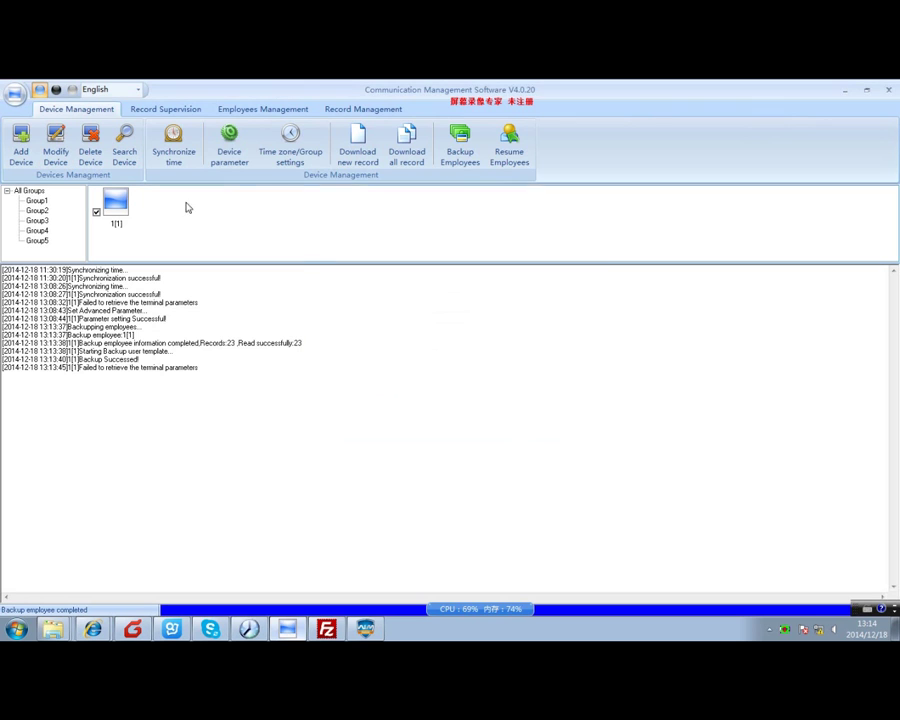
Synchronize the device clock with the PC and save Wiegand26 as the device's Wiegand mode.
click(165, 155)
click(479, 405)
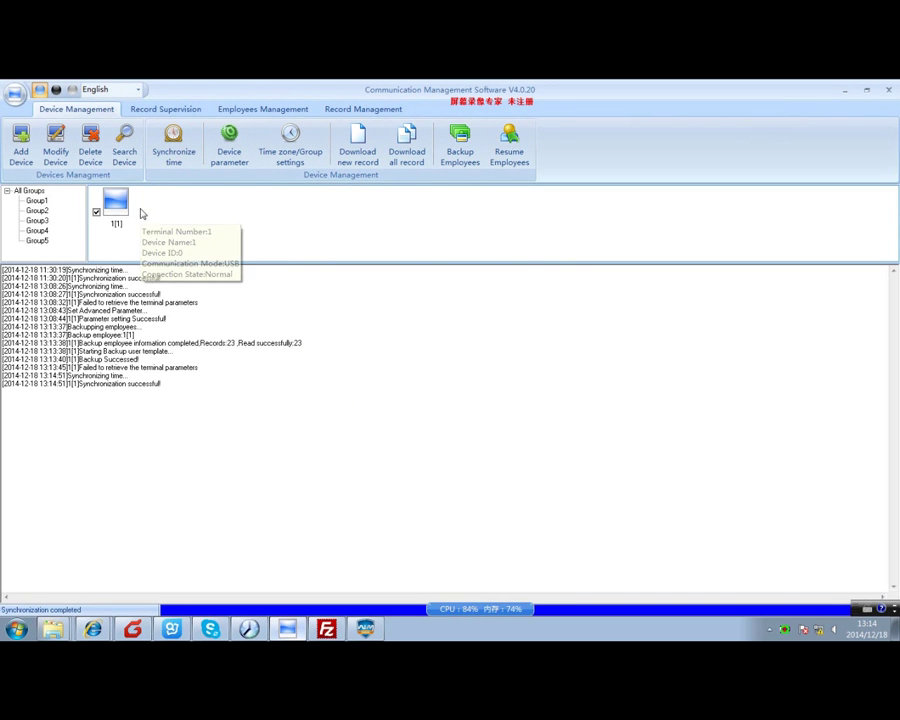
click(240, 163)
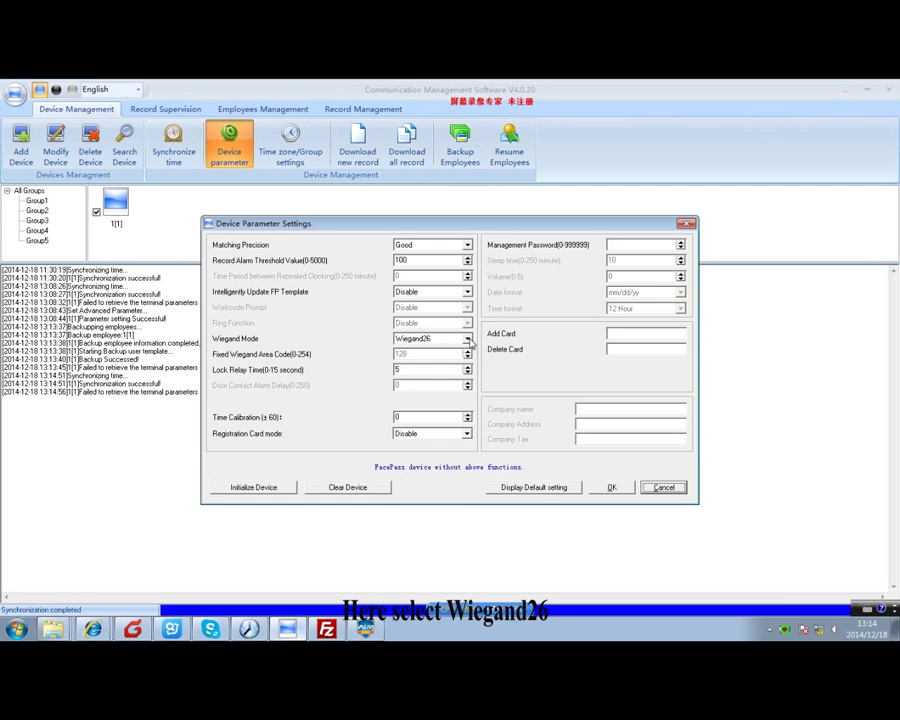
click(441, 338)
click(432, 350)
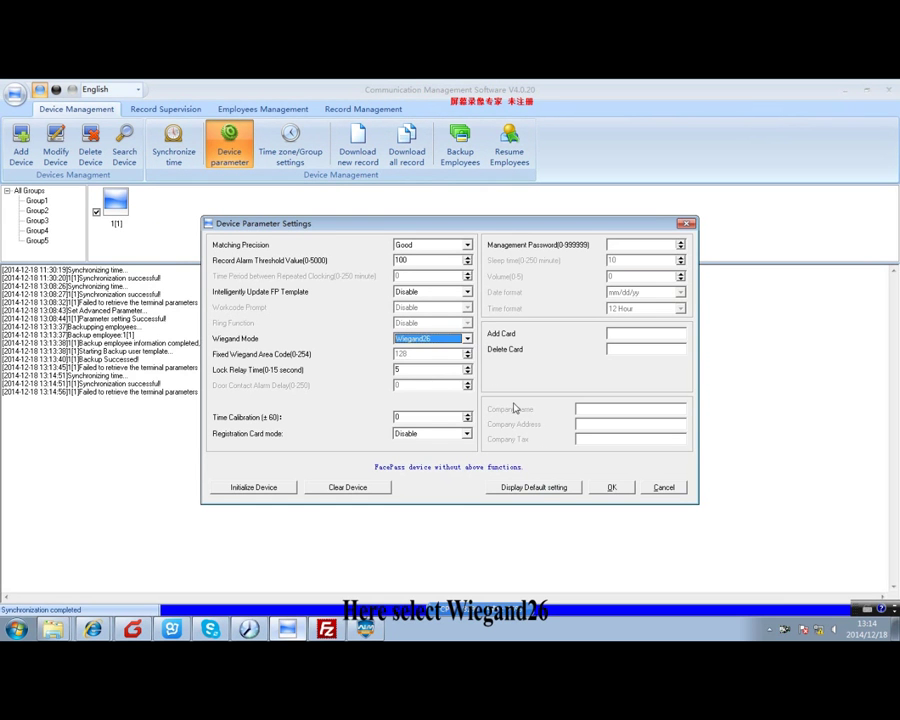
click(611, 488)
click(474, 401)
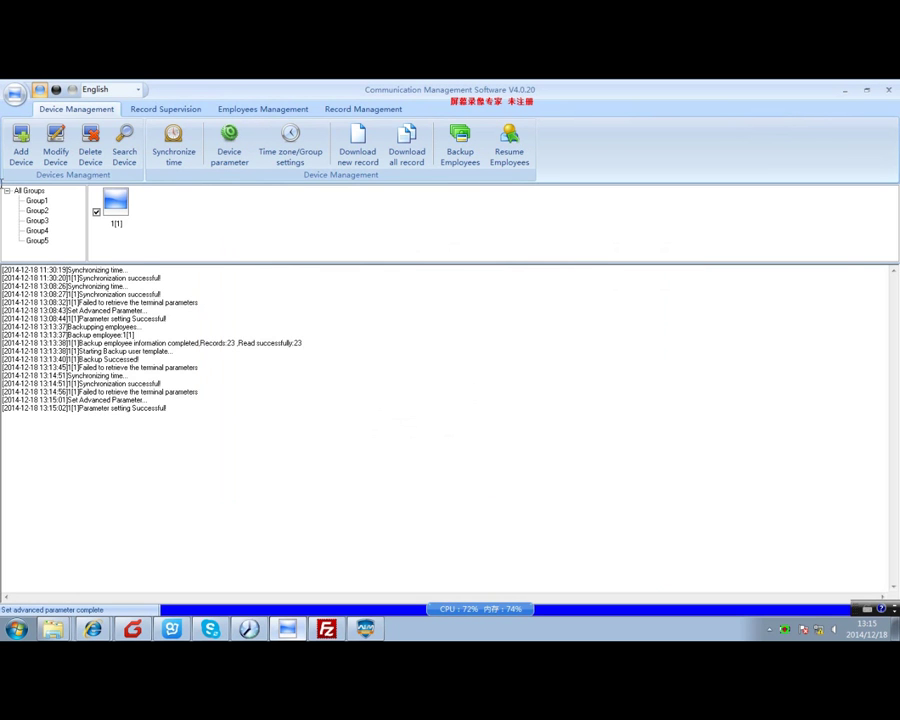
Close Communication Management Software and delete the old controller entry in AIM StarLink.
click(889, 89)
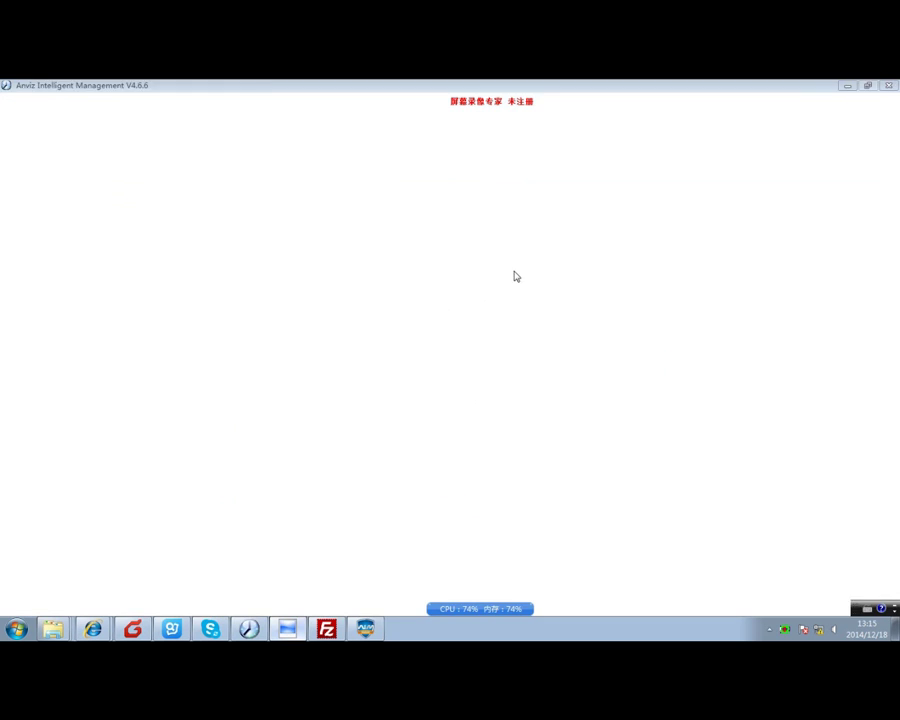
click(365, 628)
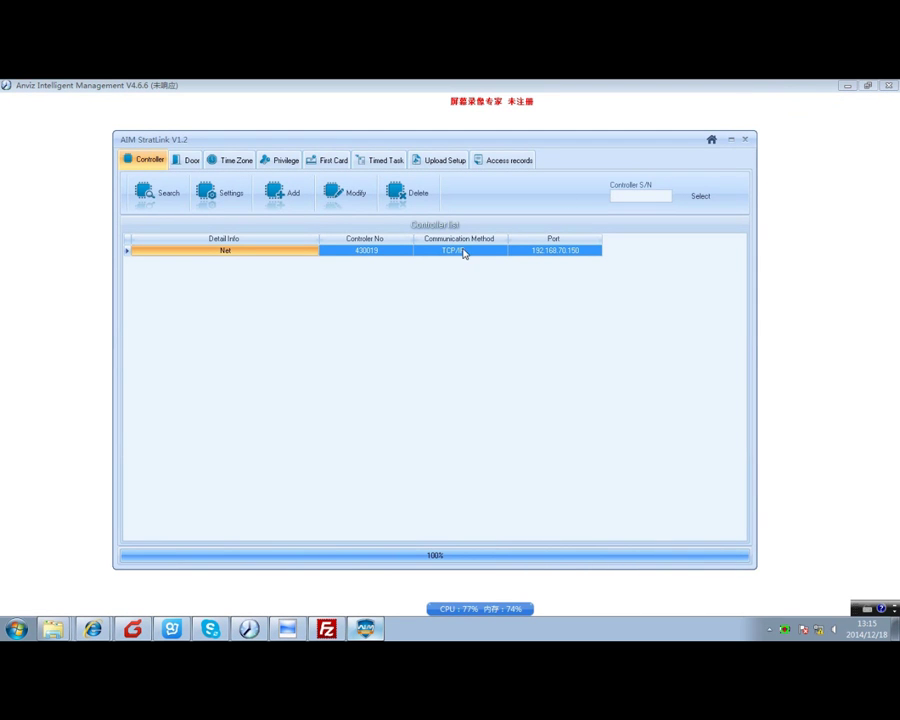
click(847, 86)
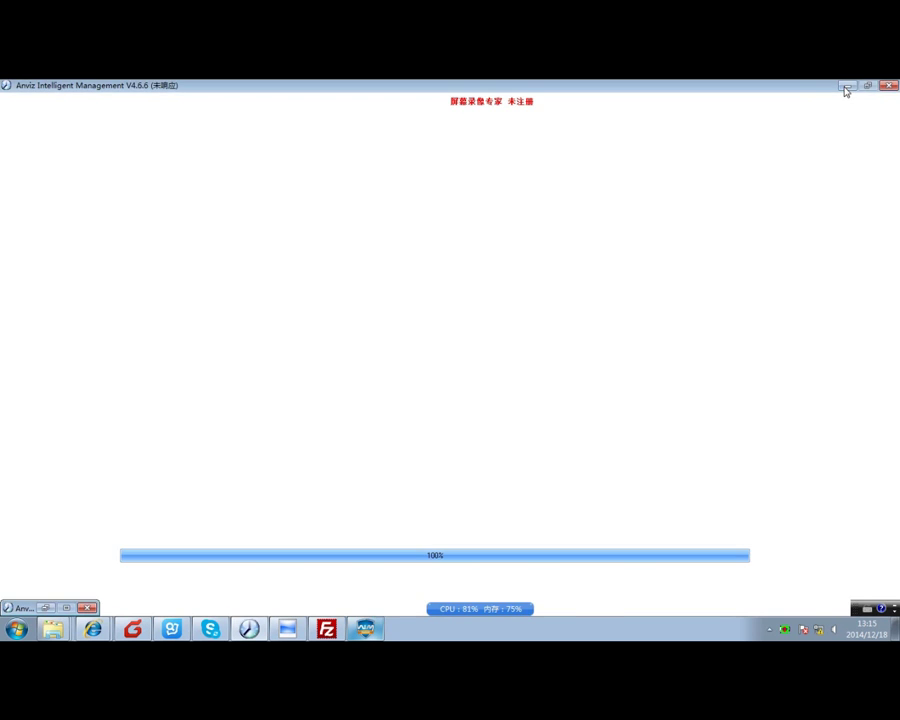
click(167, 194)
click(402, 206)
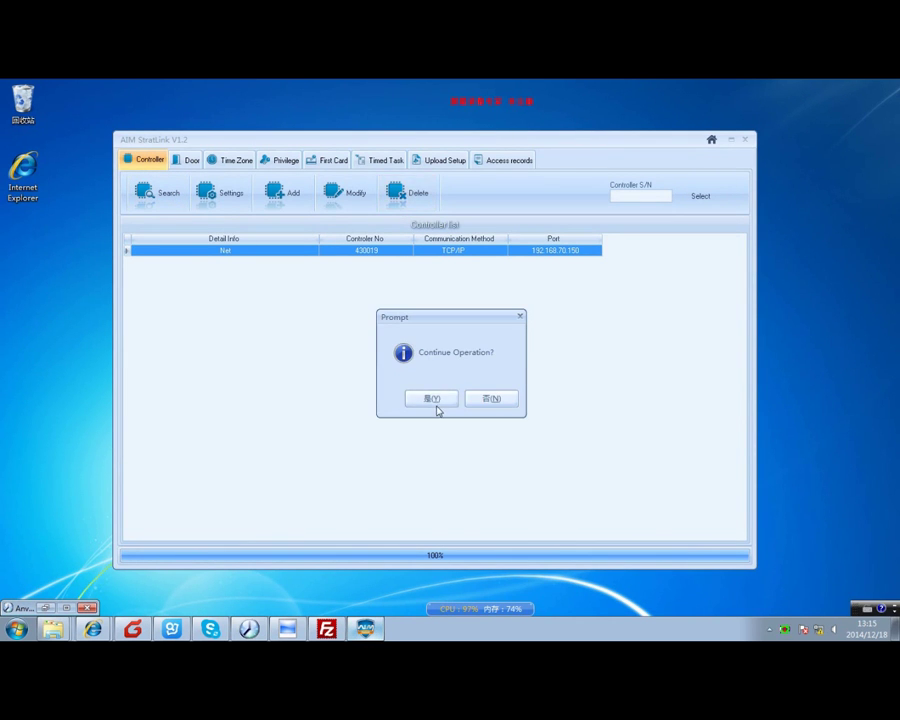
click(436, 400)
Search the network and add controller 430019 at 192.168.70.150.
click(172, 194)
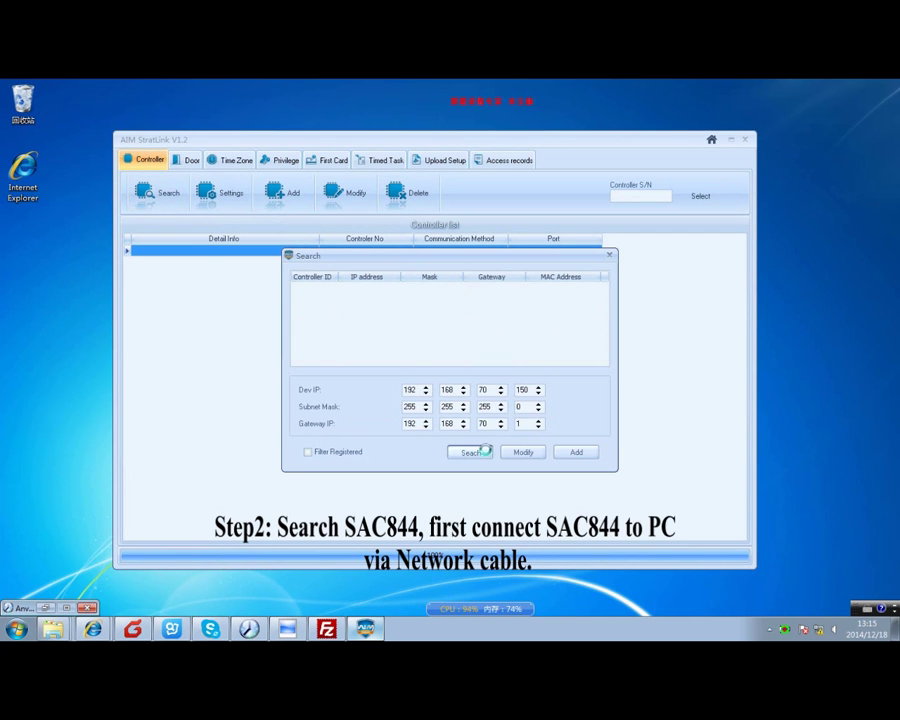
click(469, 452)
click(464, 294)
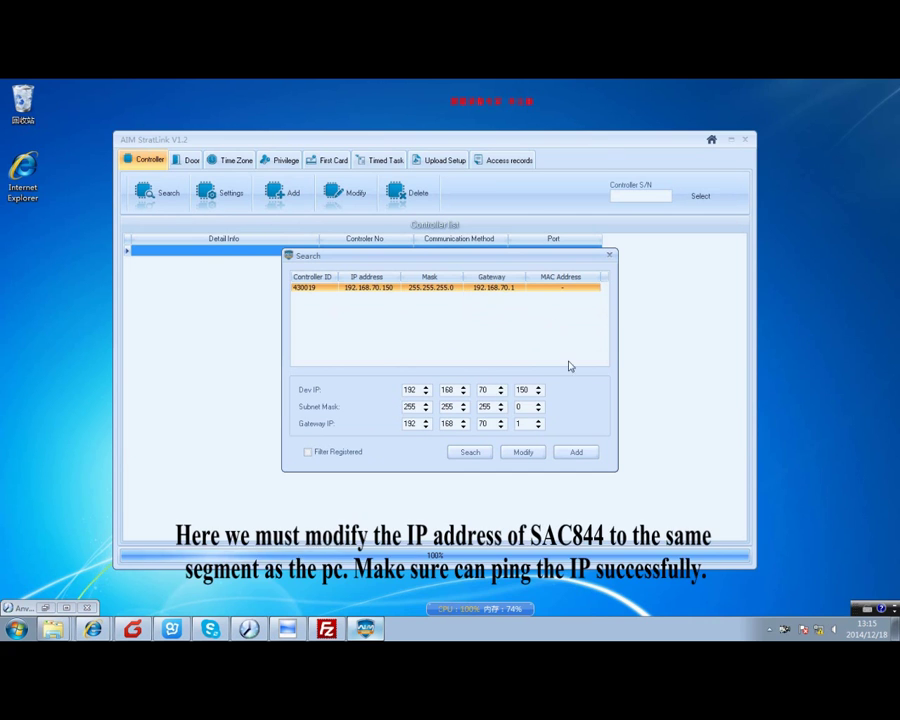
click(578, 453)
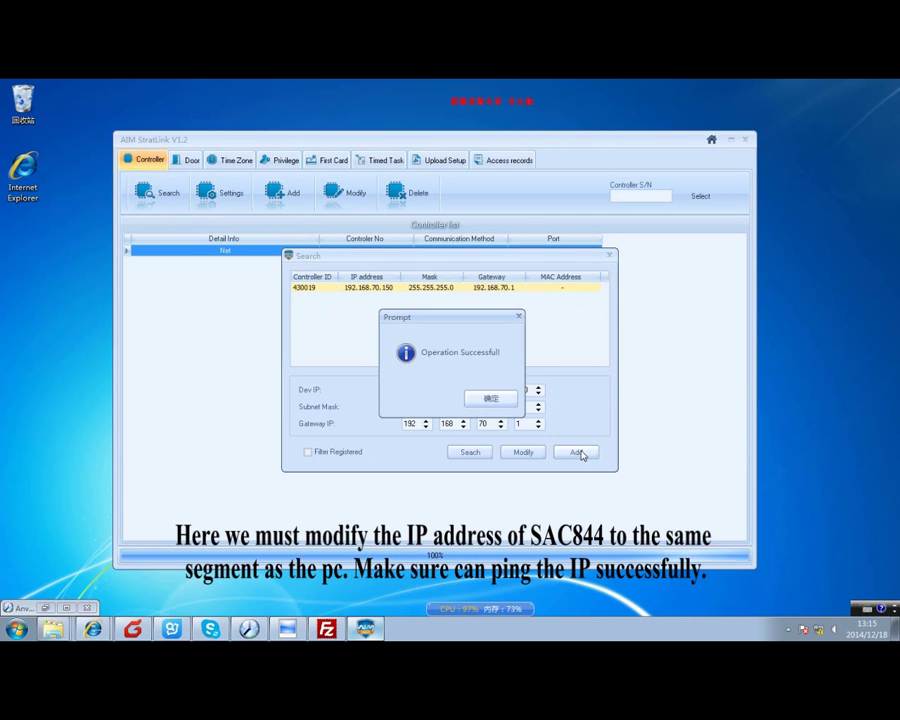
click(498, 400)
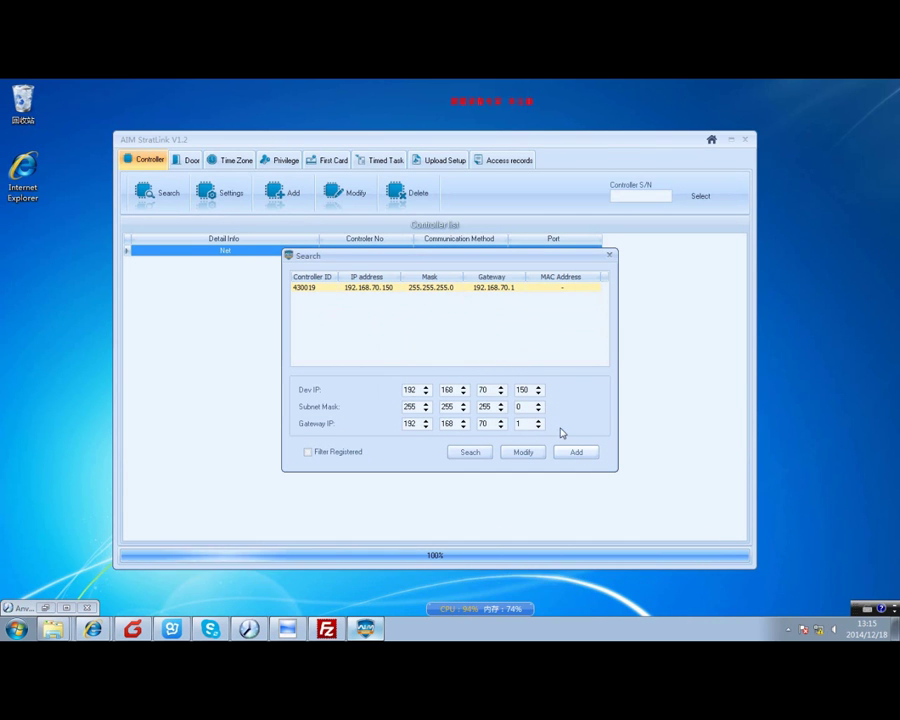
click(610, 257)
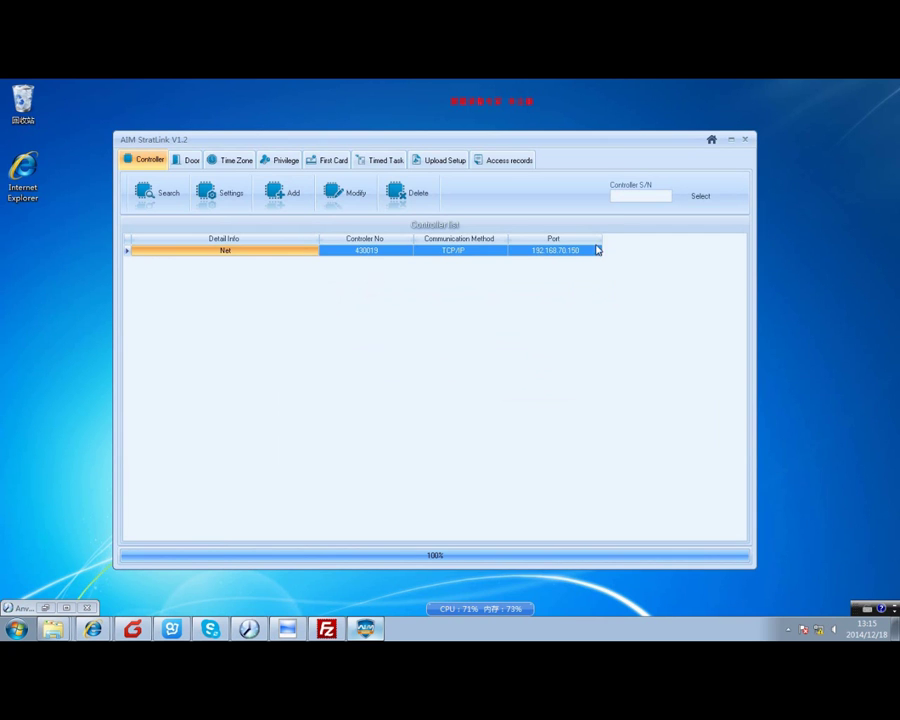
Edit door 430019-1 and enable its fingerprint reader.
click(192, 161)
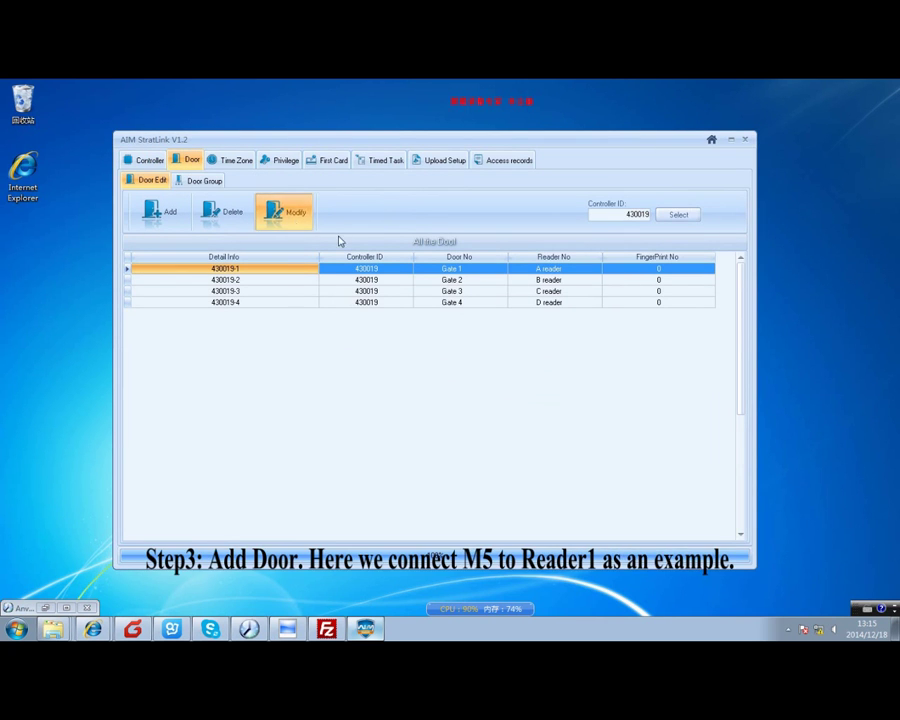
click(294, 222)
click(415, 404)
click(351, 409)
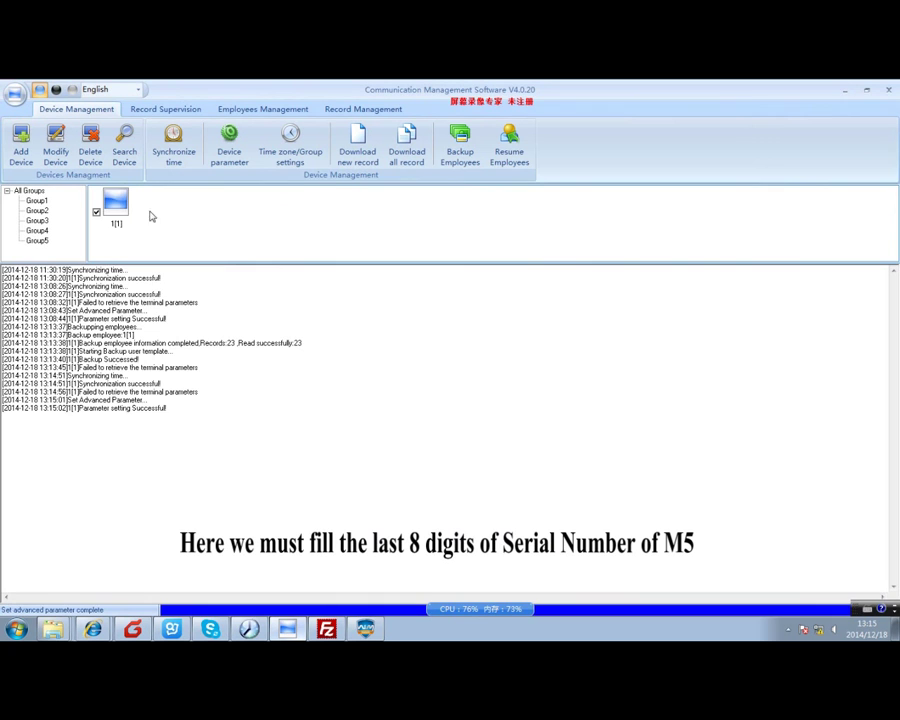
right_click(119, 213)
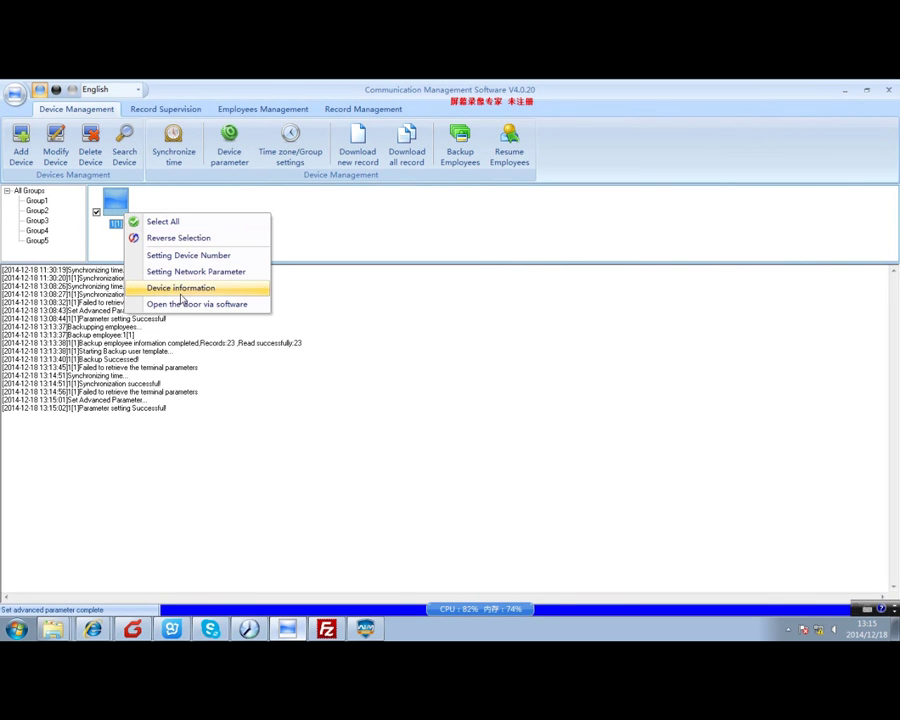
click(181, 288)
drag(511, 415, 481, 419)
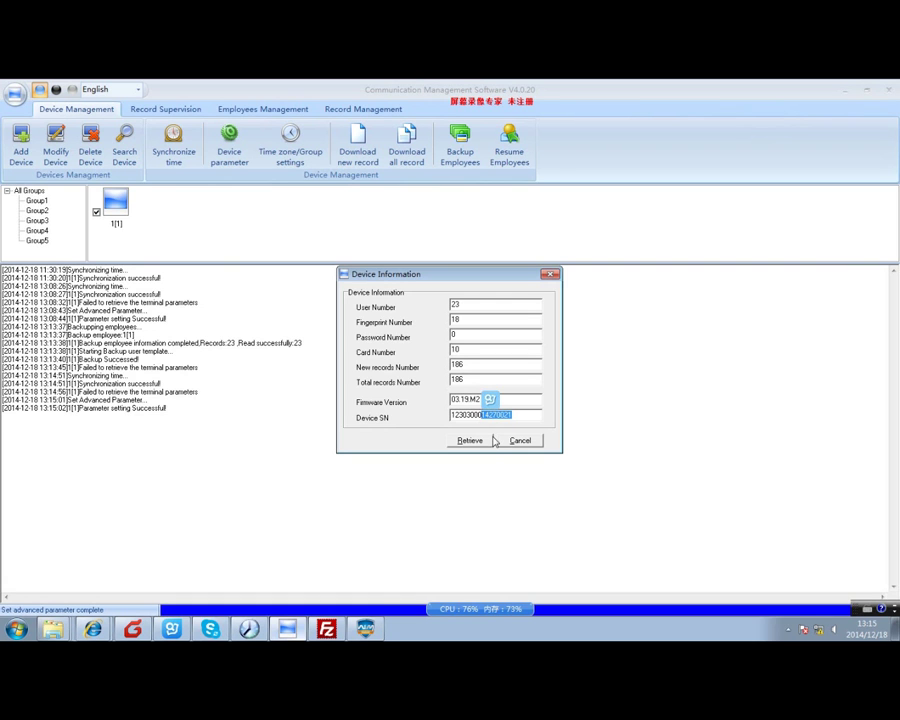
click(511, 441)
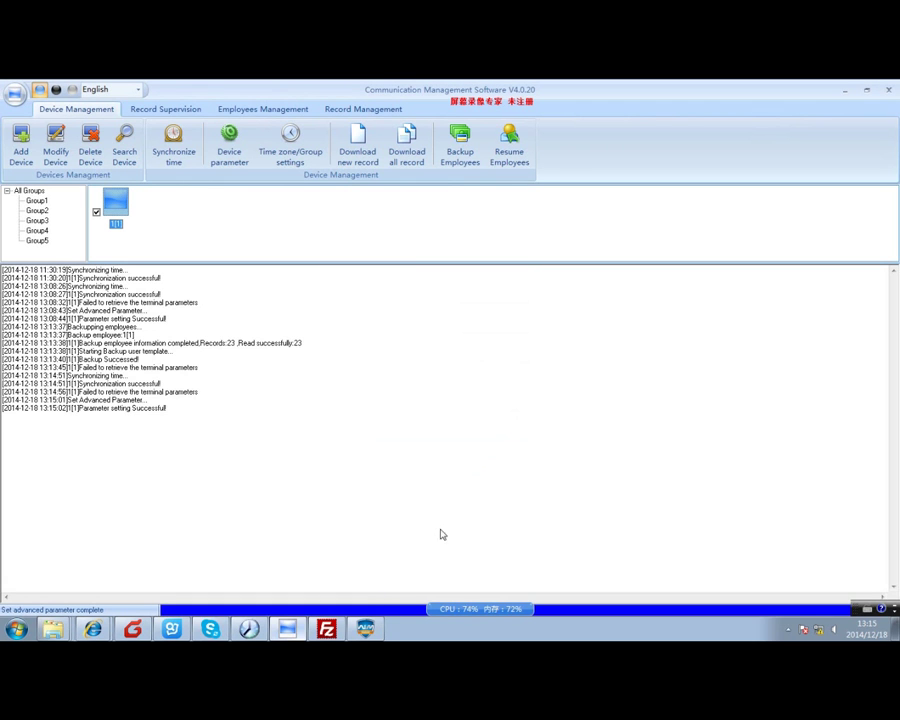
Save fingerprint reader SN 14270021 on door 430019-1 and return to the home screen.
click(365, 628)
text(14270021)
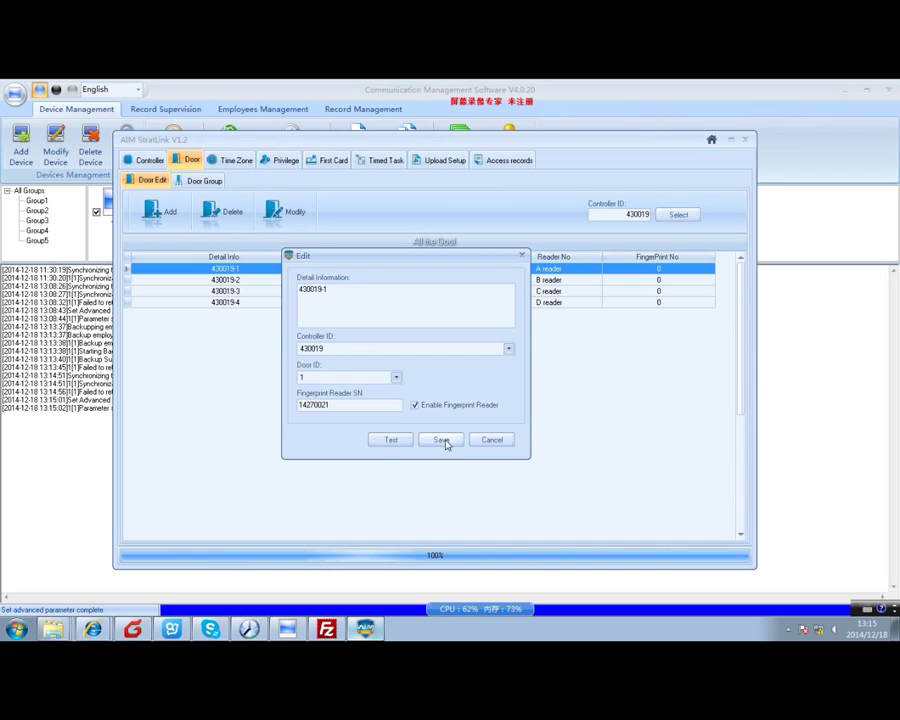
click(442, 440)
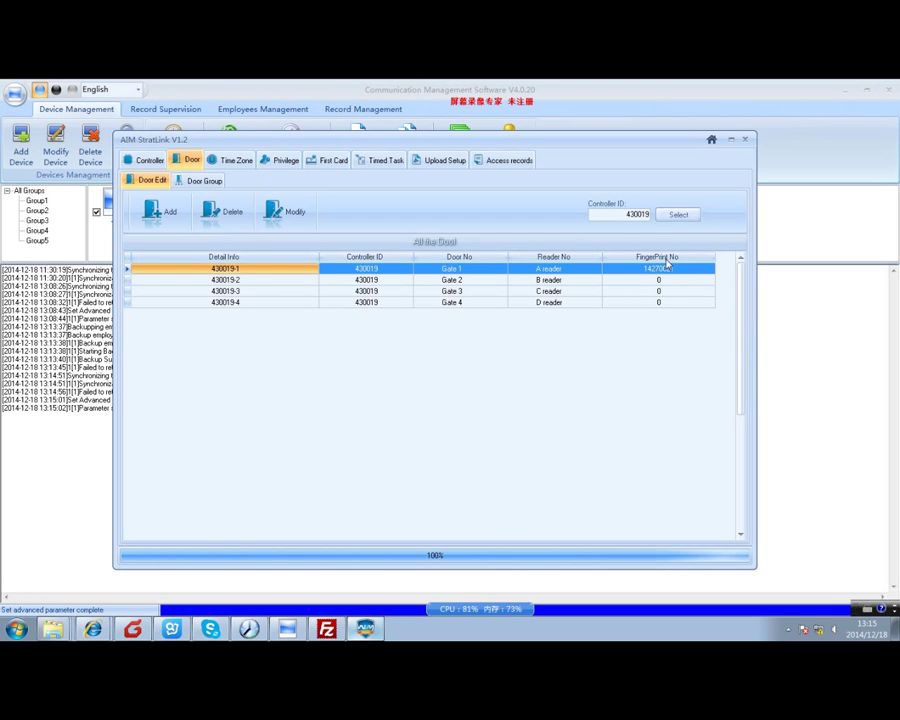
click(715, 145)
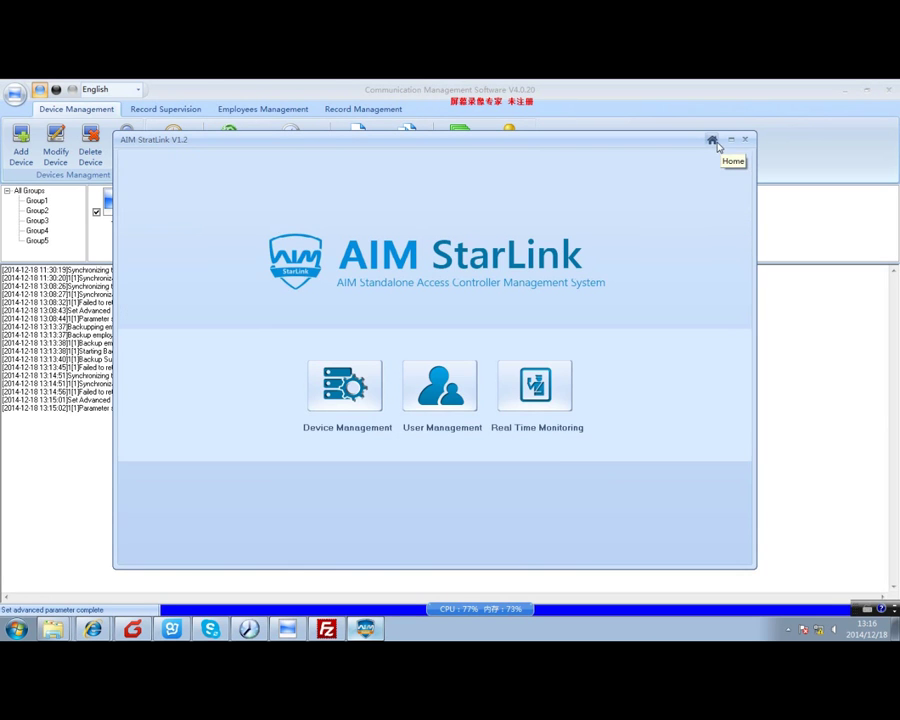
Monitor door 430019-1 in real time until three card swipes are logged, then stop.
click(547, 380)
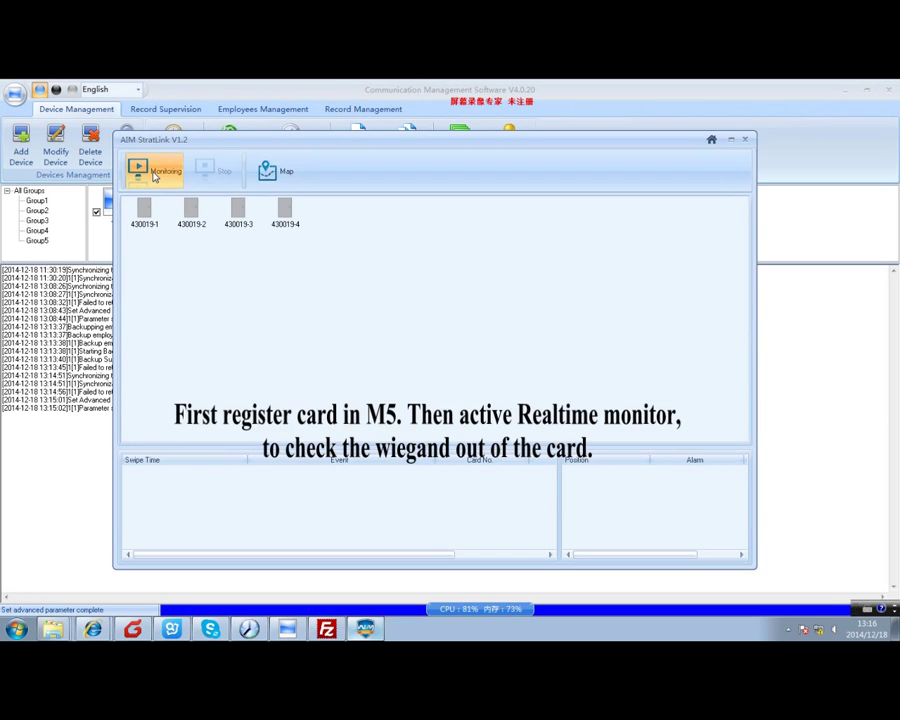
click(152, 172)
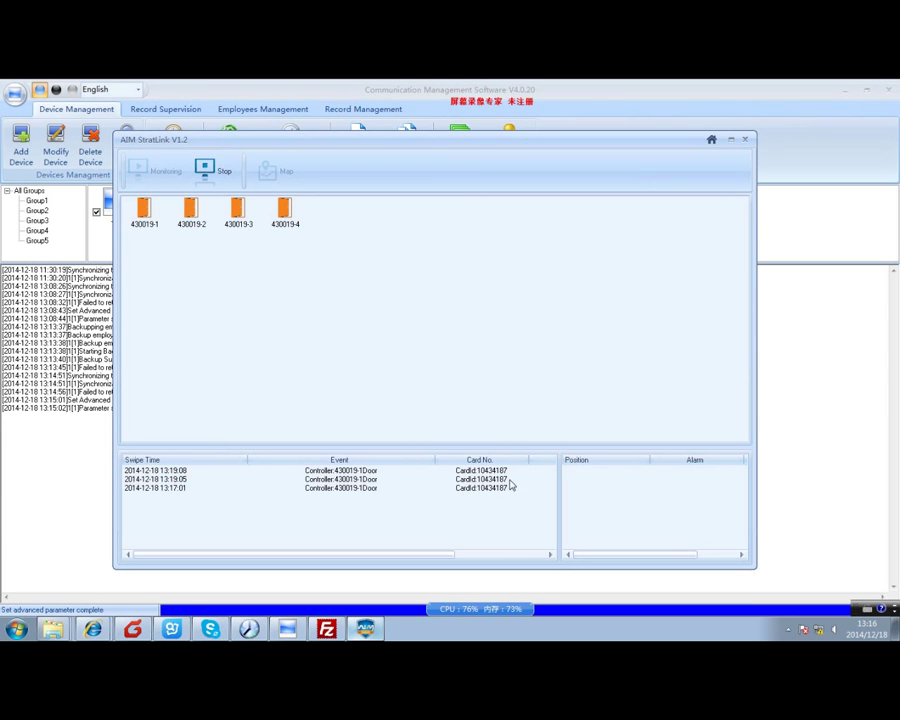
click(493, 471)
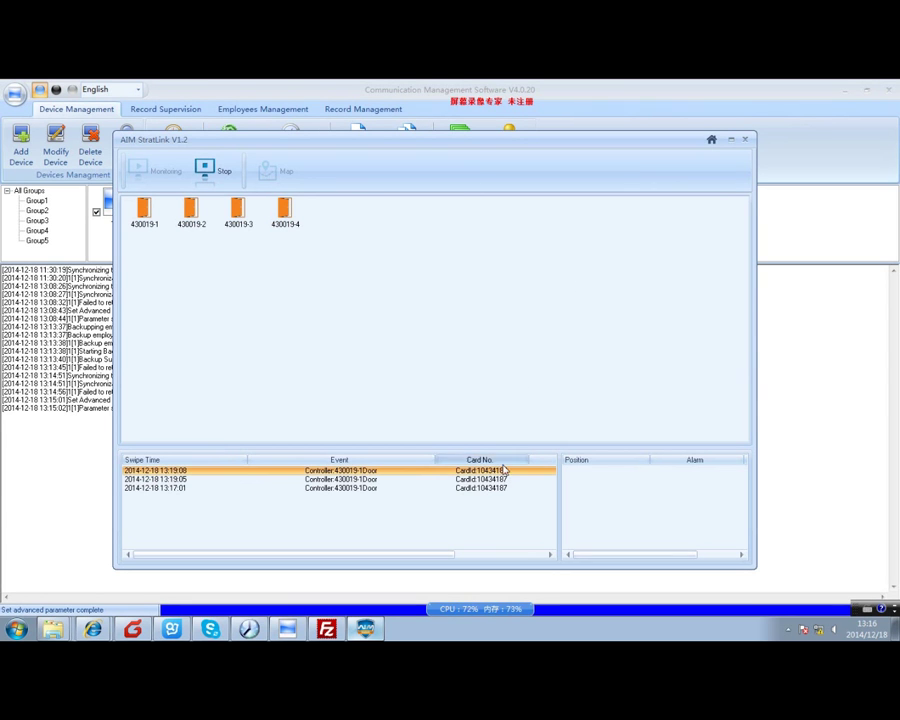
click(711, 141)
click(478, 398)
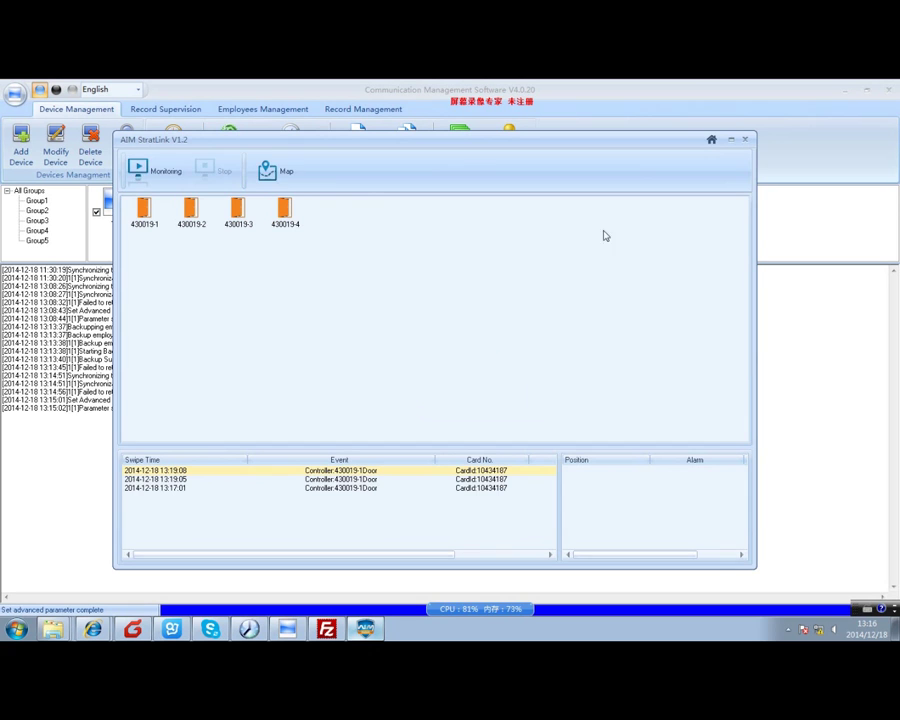
Add a new card user with user ID 1 and a card number.
click(711, 139)
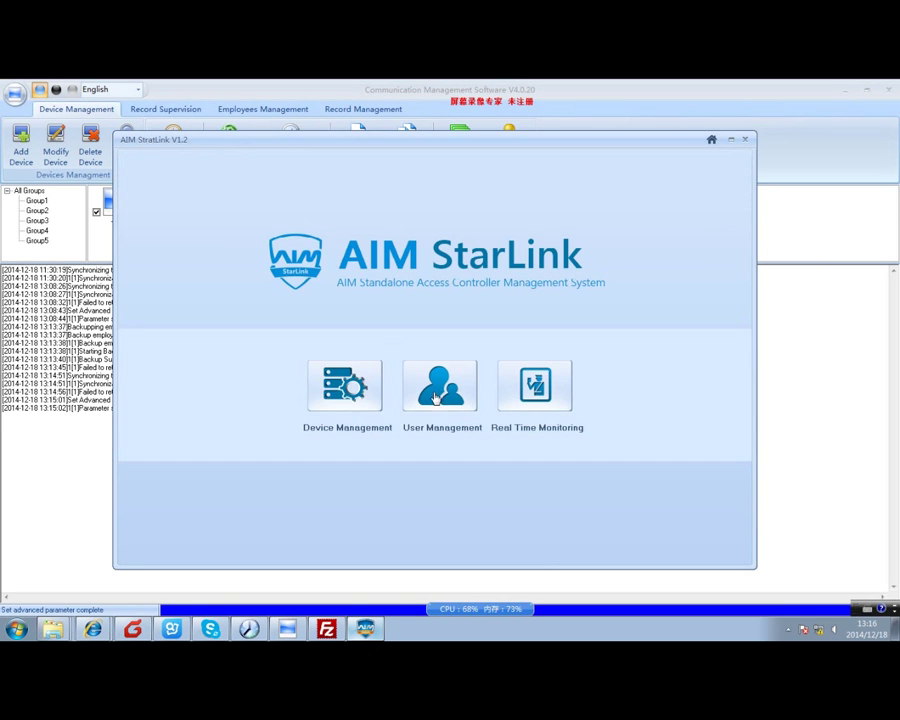
click(436, 398)
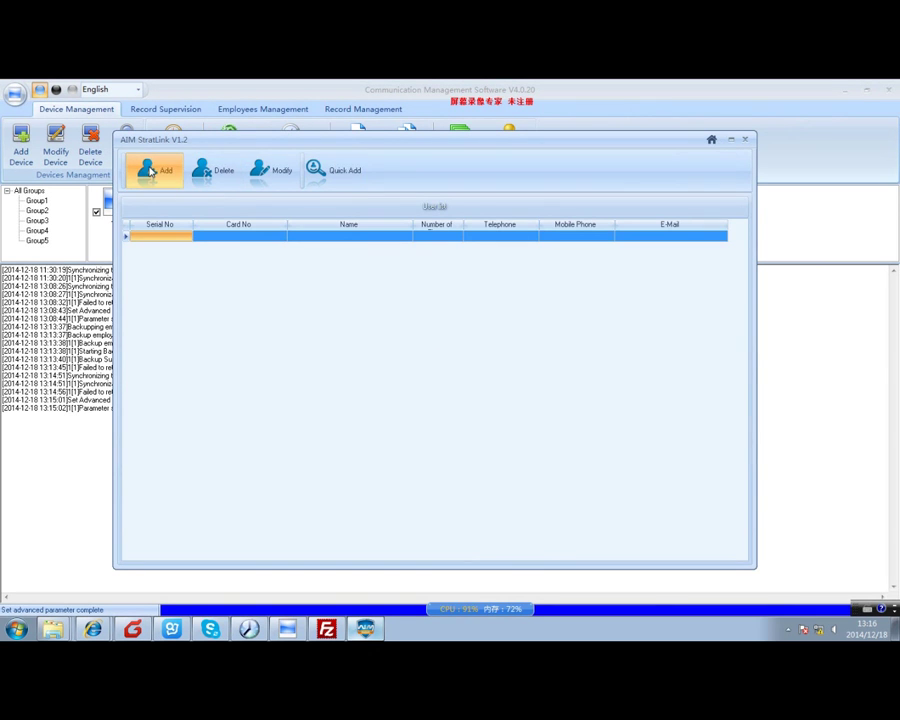
click(150, 171)
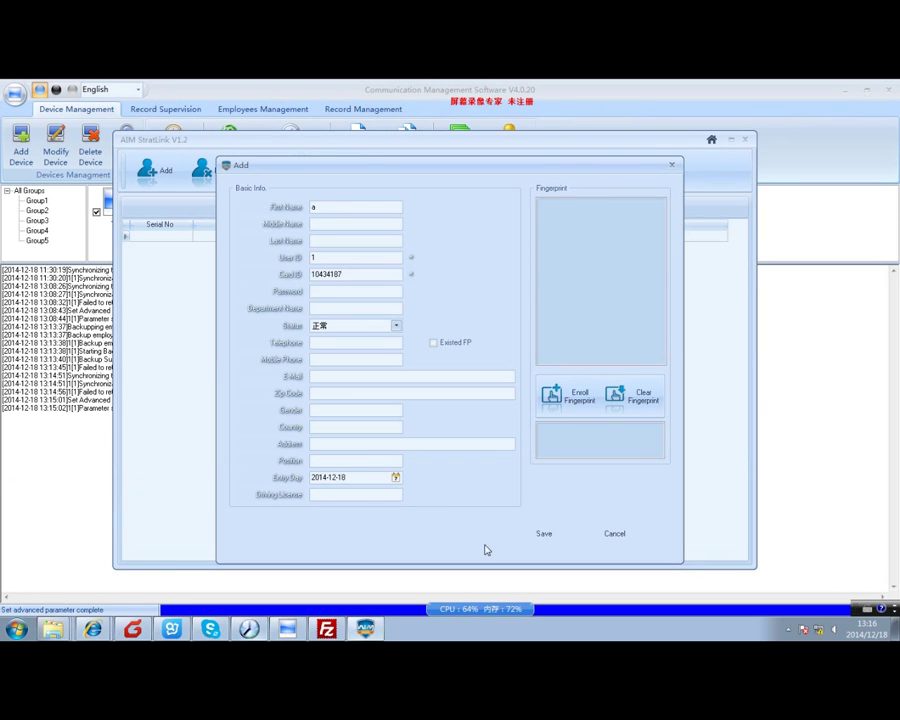
click(546, 534)
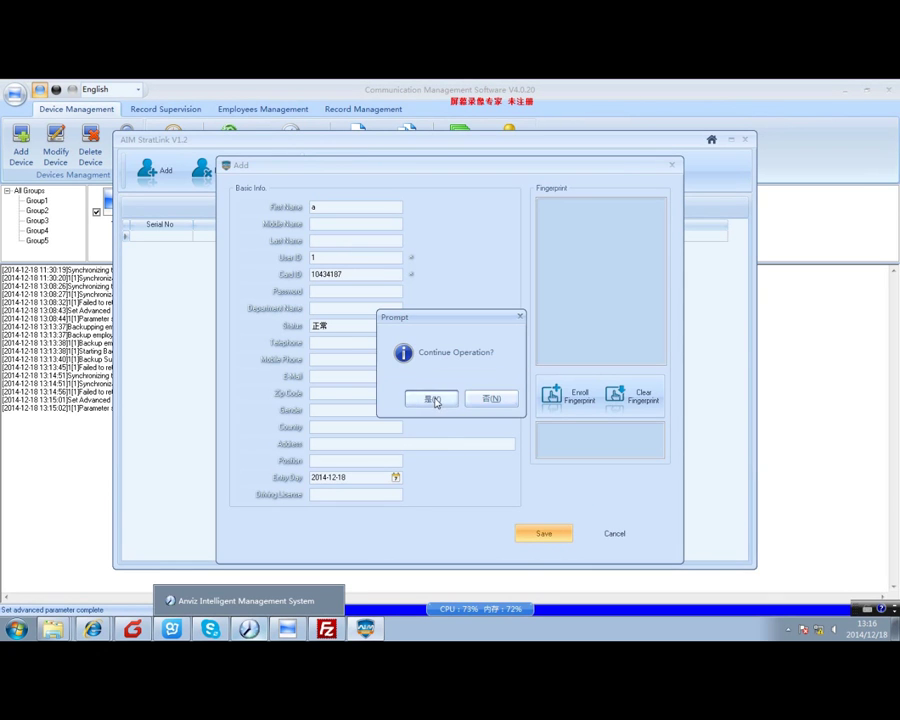
click(431, 398)
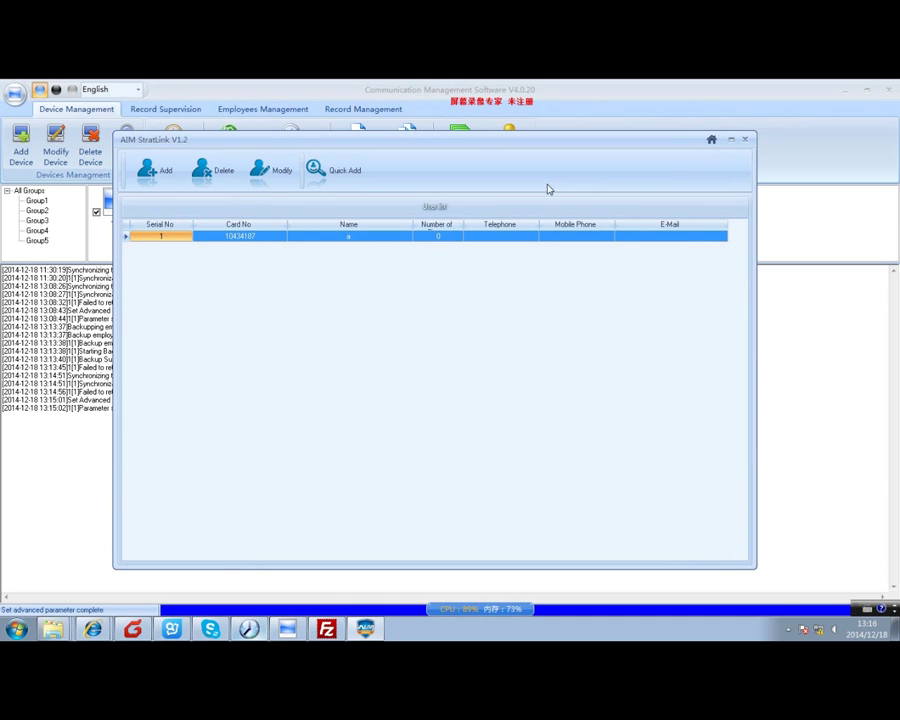
Open the Privilege tab in Device Management.
click(711, 139)
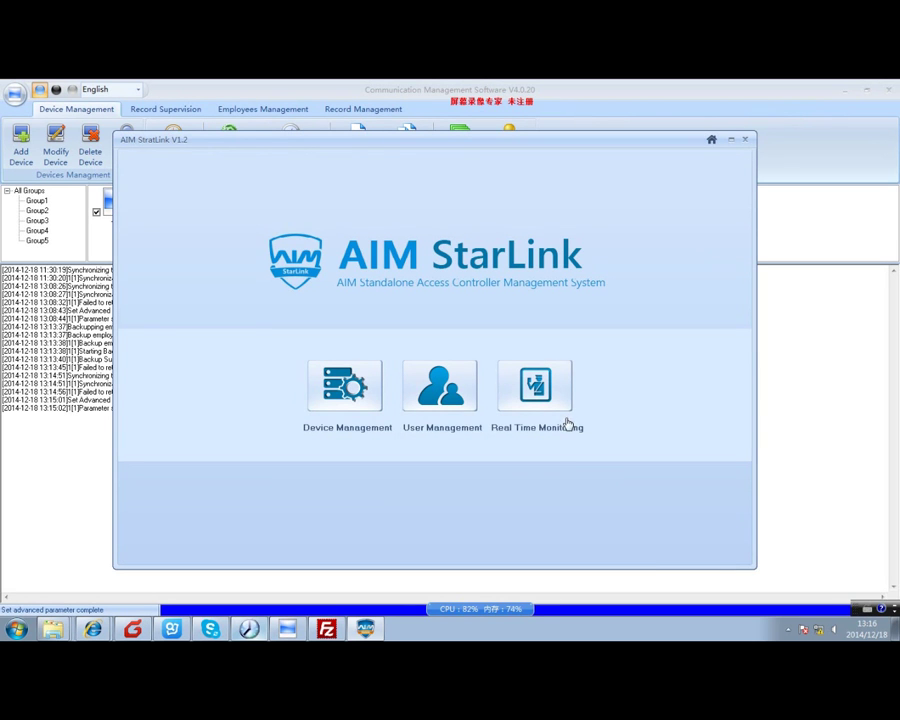
click(348, 401)
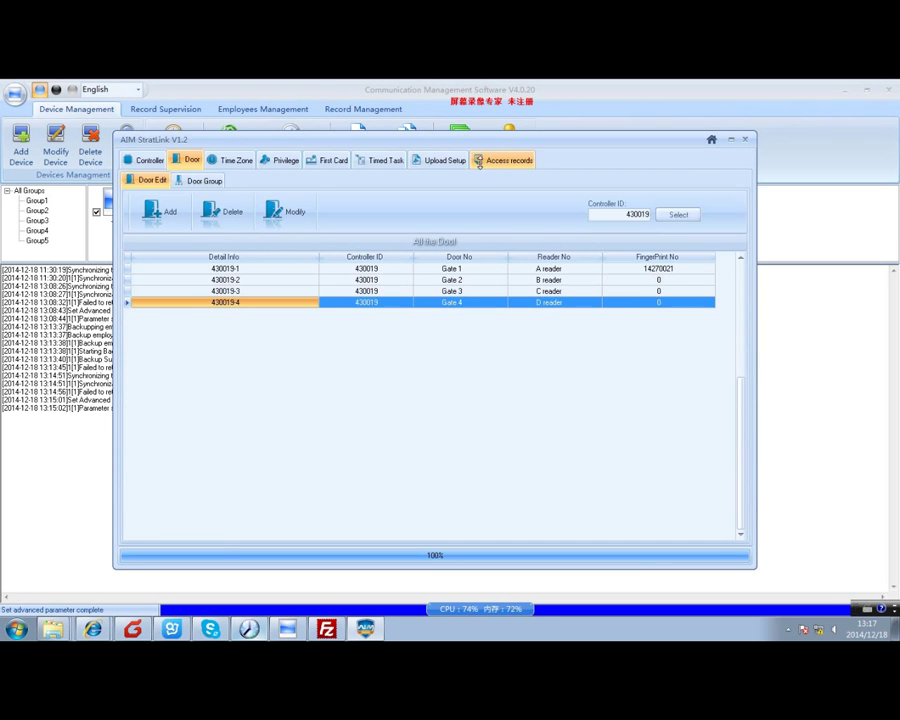
click(283, 164)
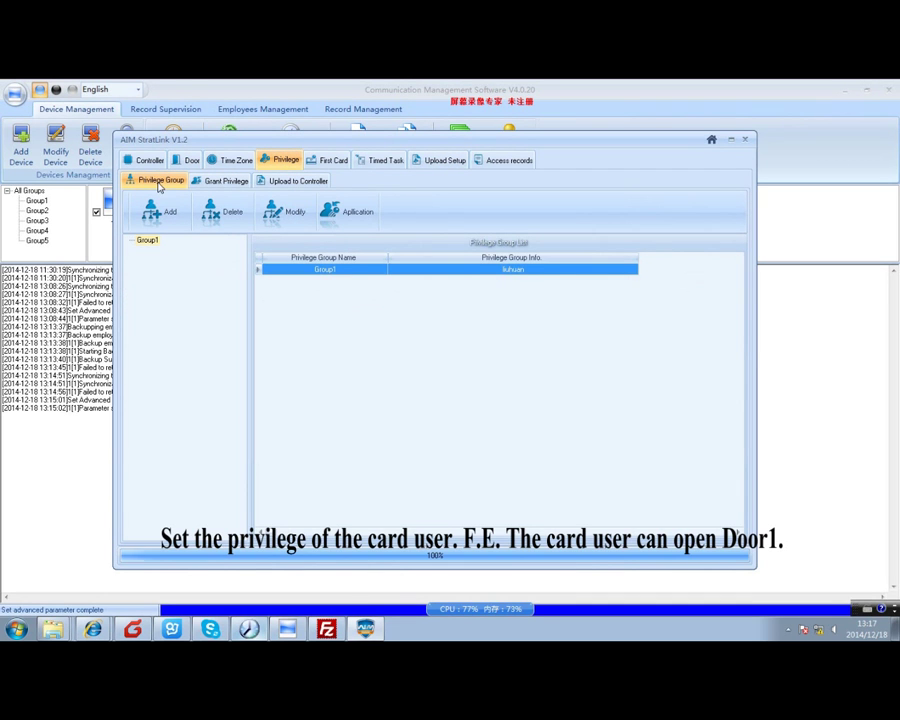
Grant the card user any-time passage through Door1 (430019-1).
click(241, 181)
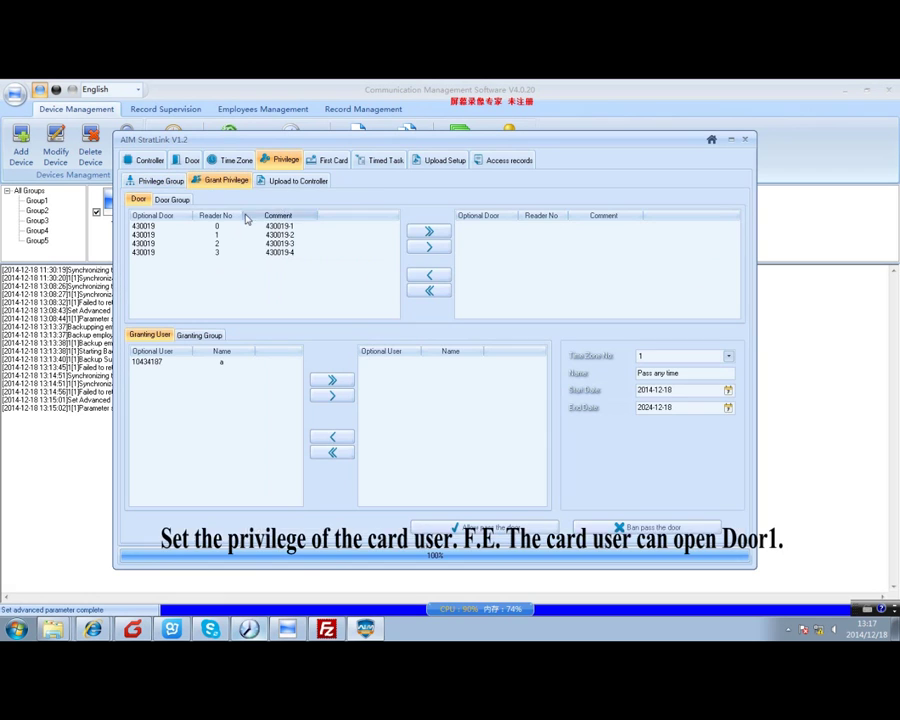
click(429, 246)
click(216, 362)
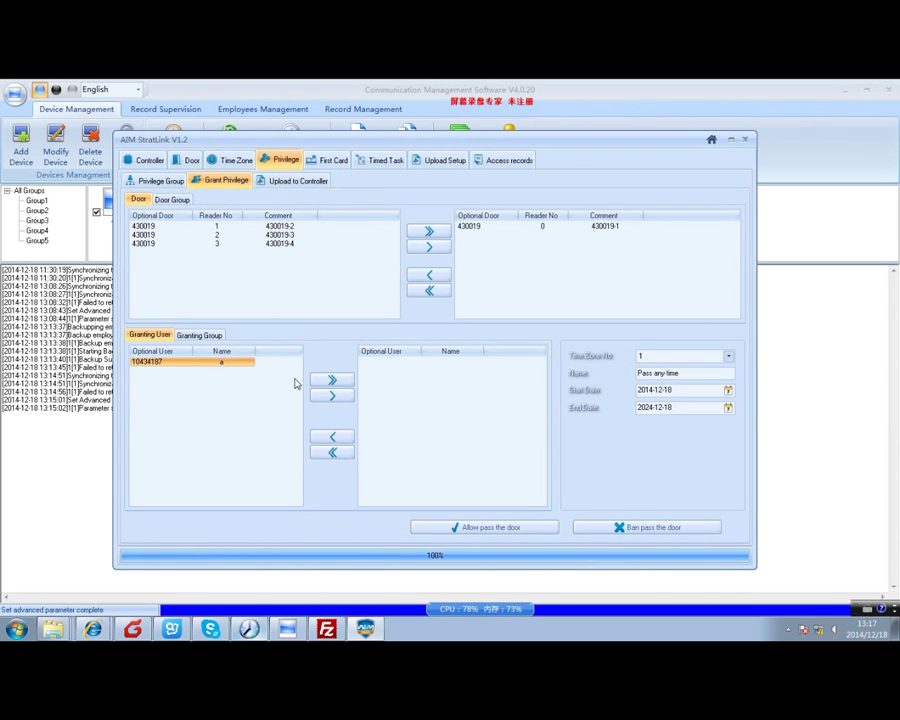
click(318, 381)
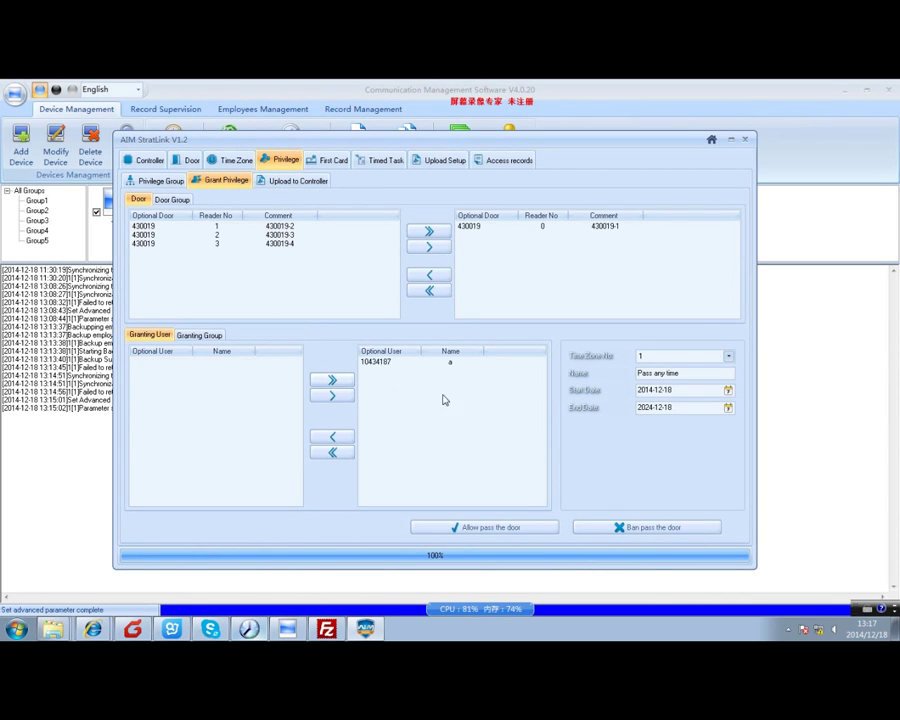
click(492, 528)
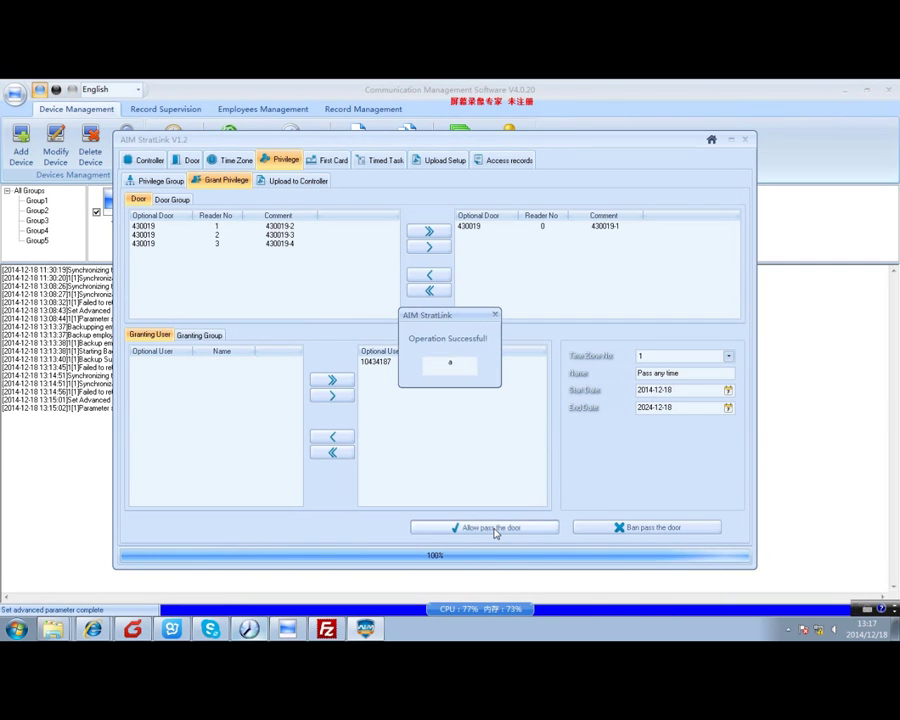
click(458, 371)
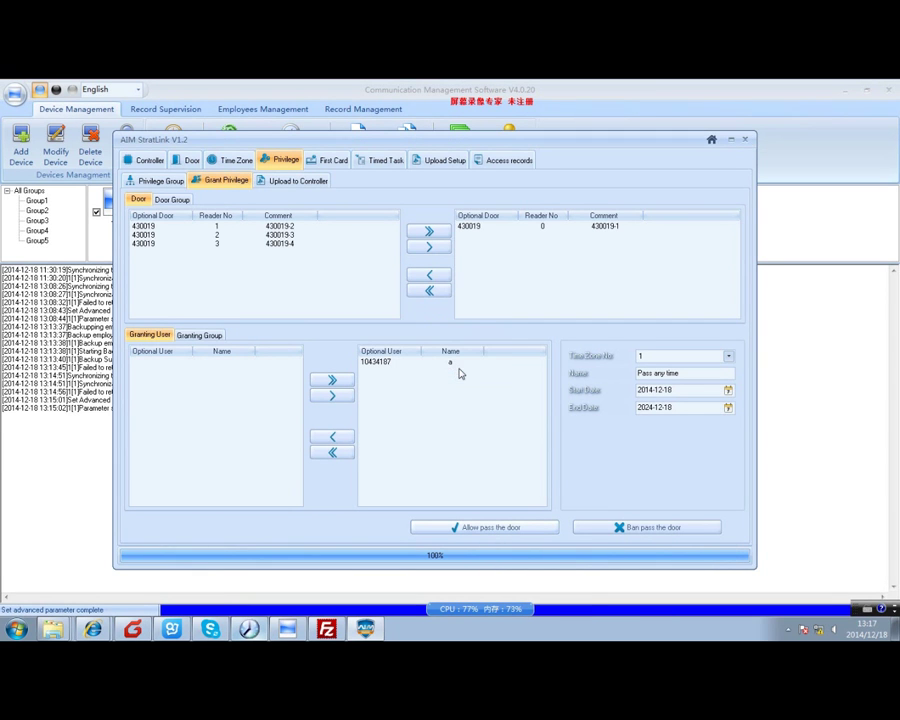
click(497, 165)
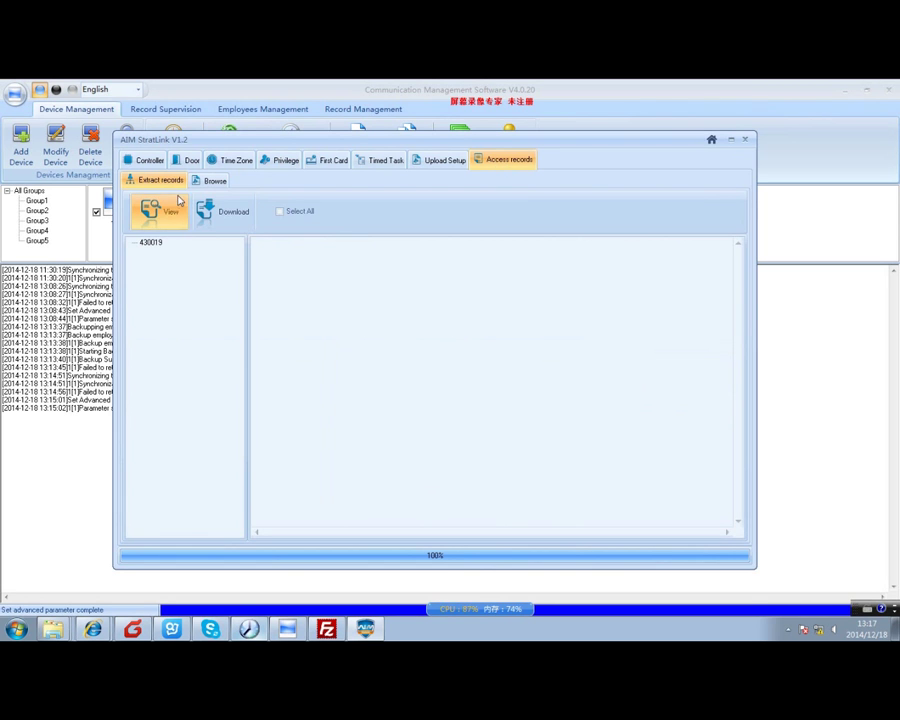
Upload privileges, time sections, time missions and fingerprints to controller 430019.
click(428, 165)
click(129, 233)
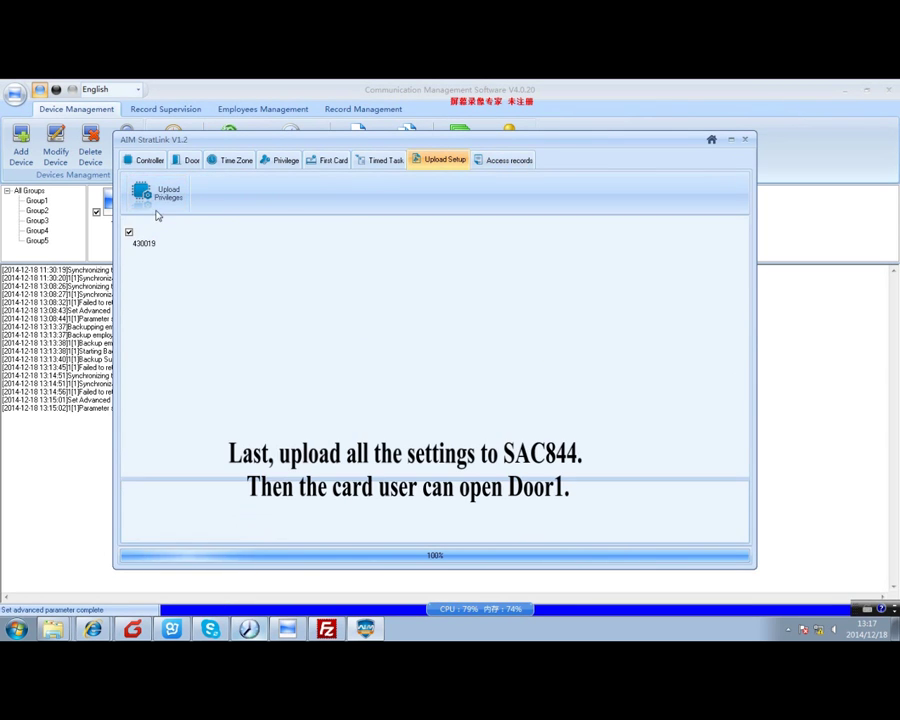
click(160, 197)
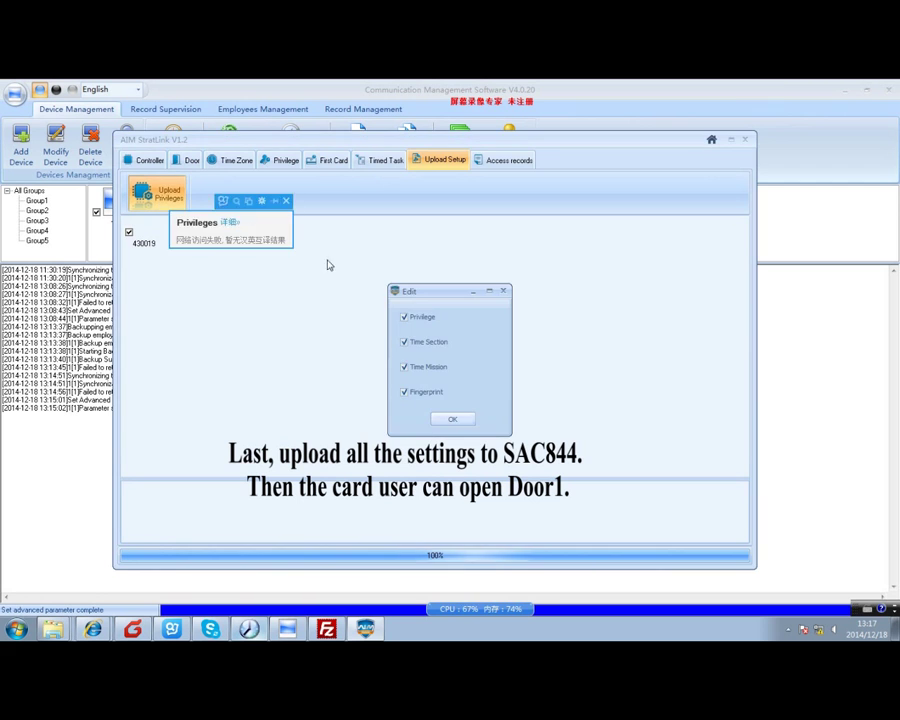
click(455, 417)
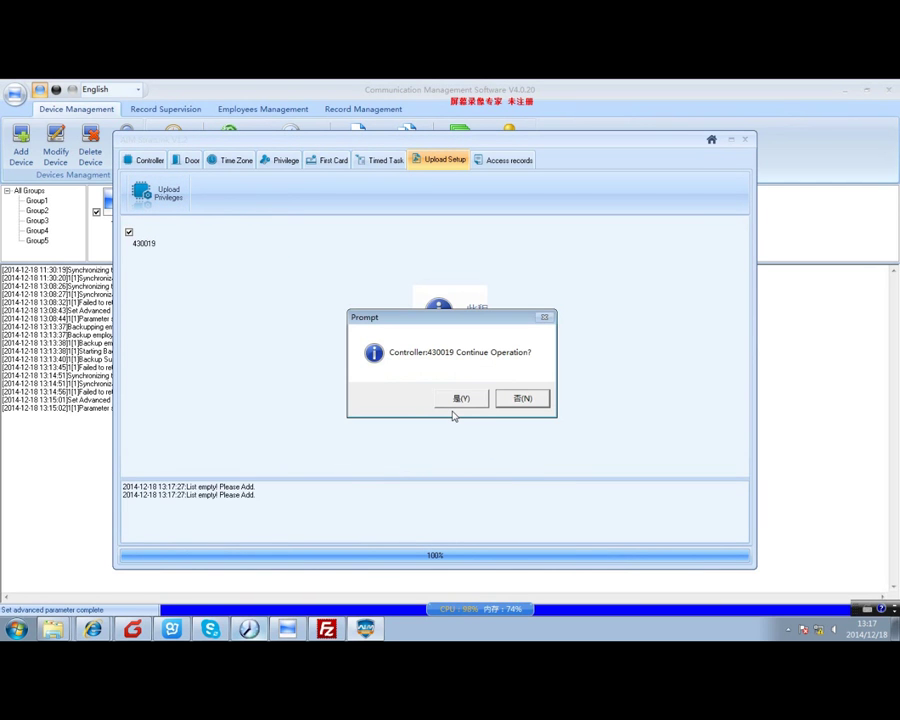
click(459, 397)
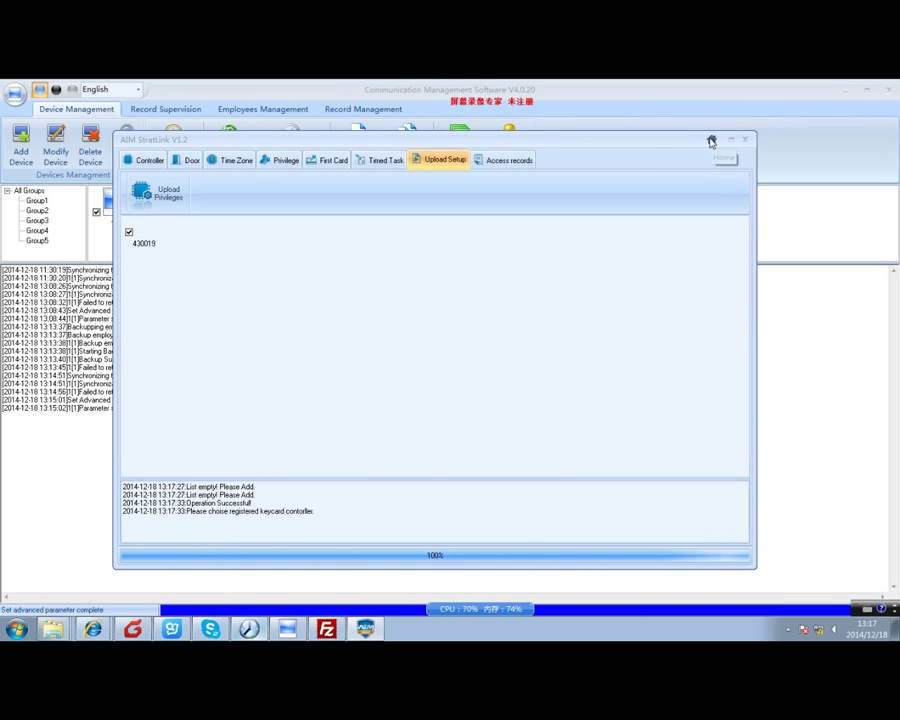
click(711, 140)
Monitor controller 430019 live until Door1 Open[Pass] and card swipe events appear, then stop.
click(535, 390)
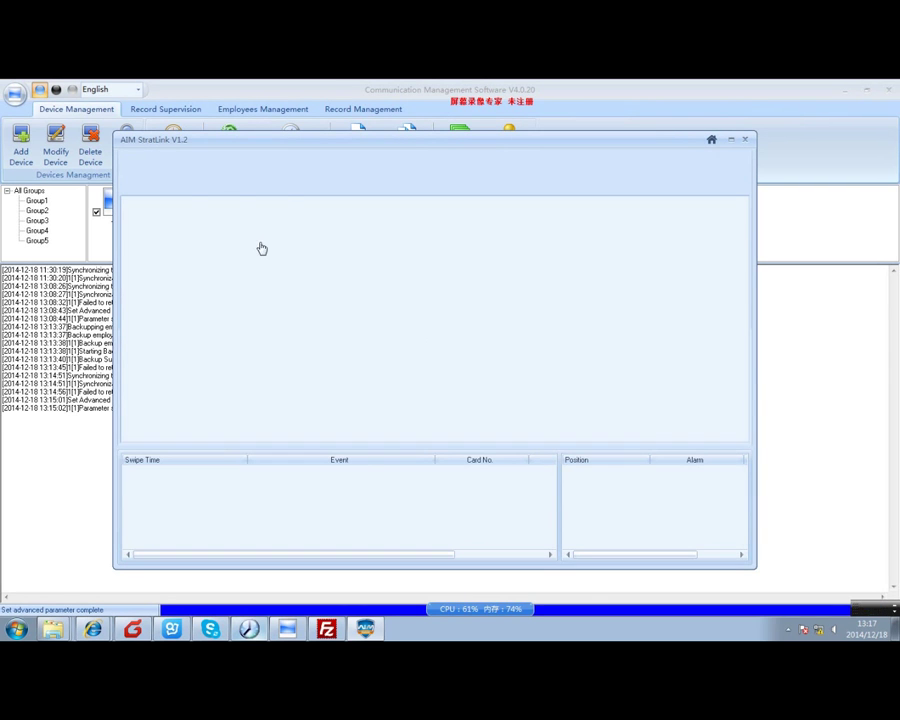
click(177, 178)
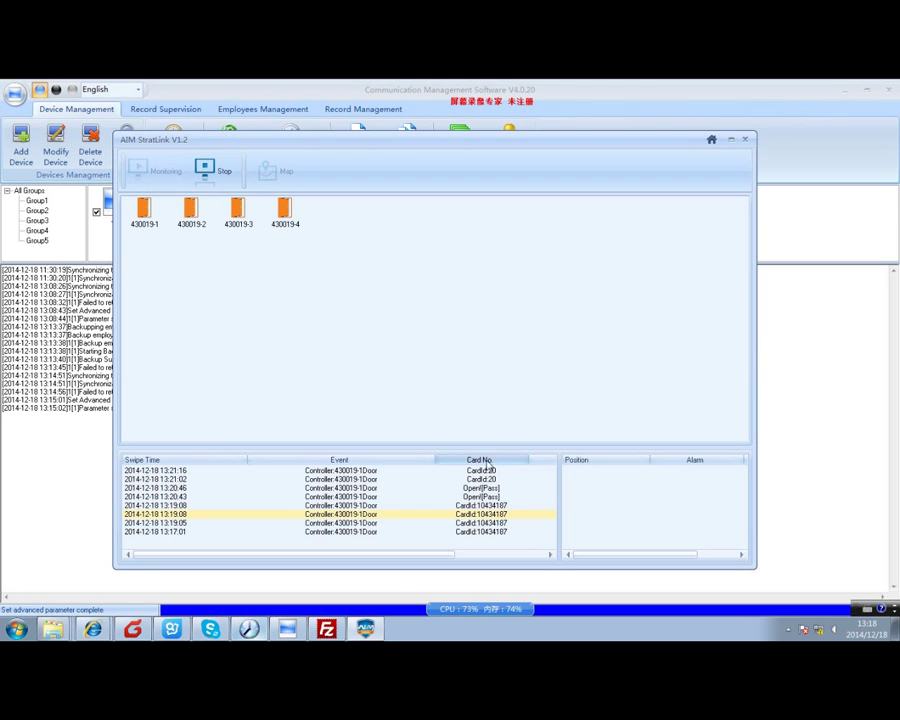
click(198, 172)
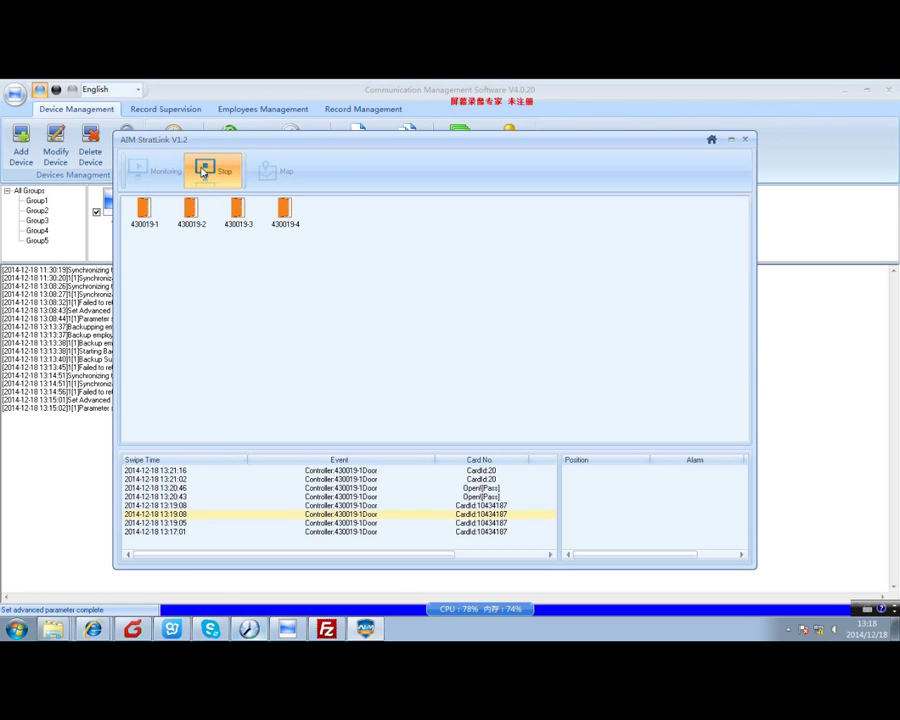
click(711, 139)
Add a second card user with user ID 2 and card number 20.
click(448, 388)
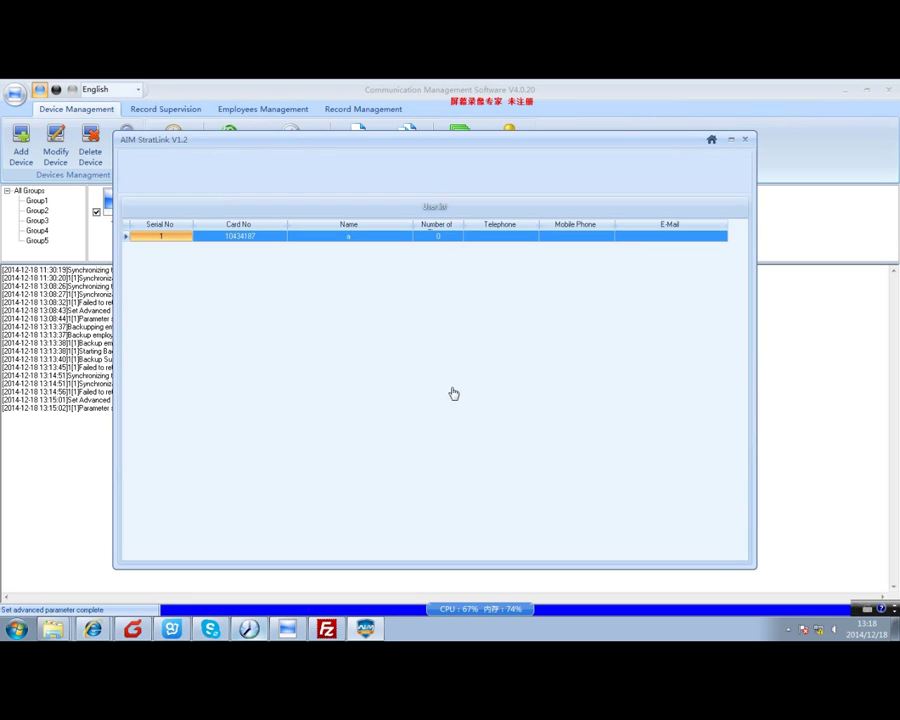
click(157, 172)
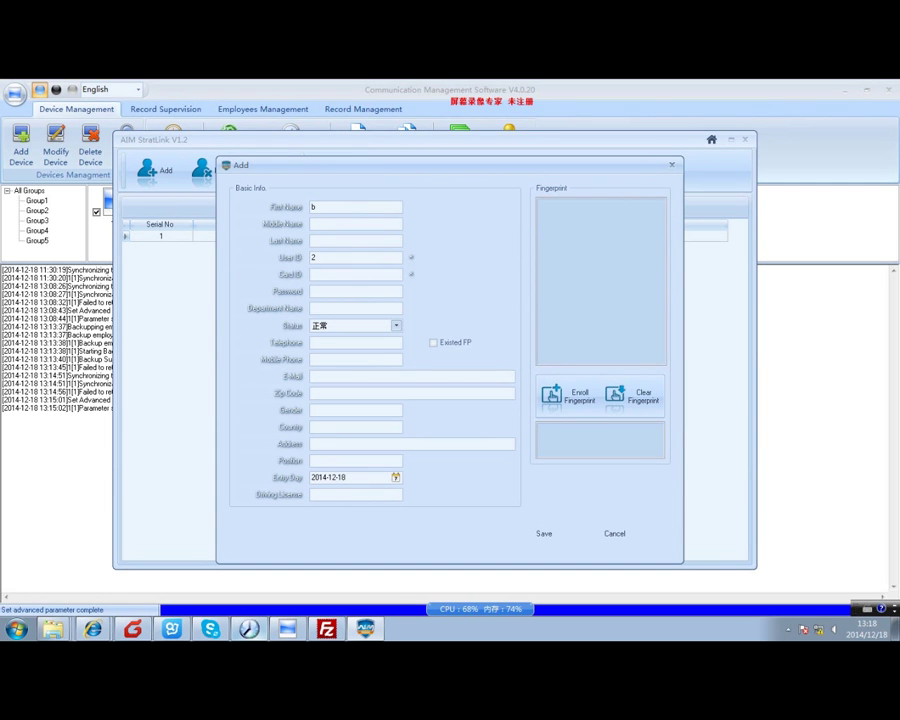
click(353, 276)
click(550, 533)
click(430, 399)
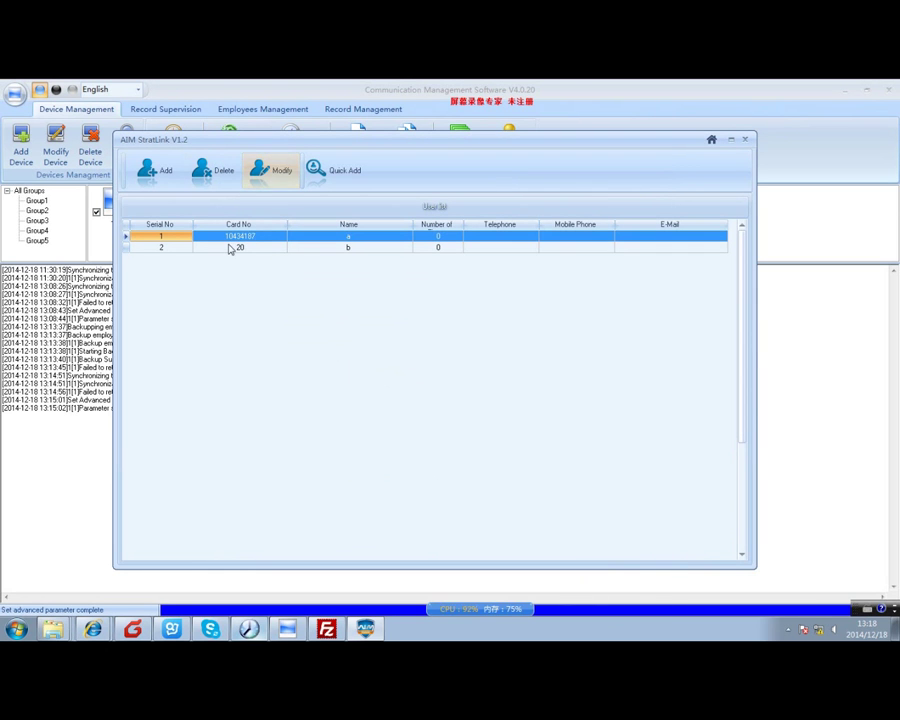
click(229, 249)
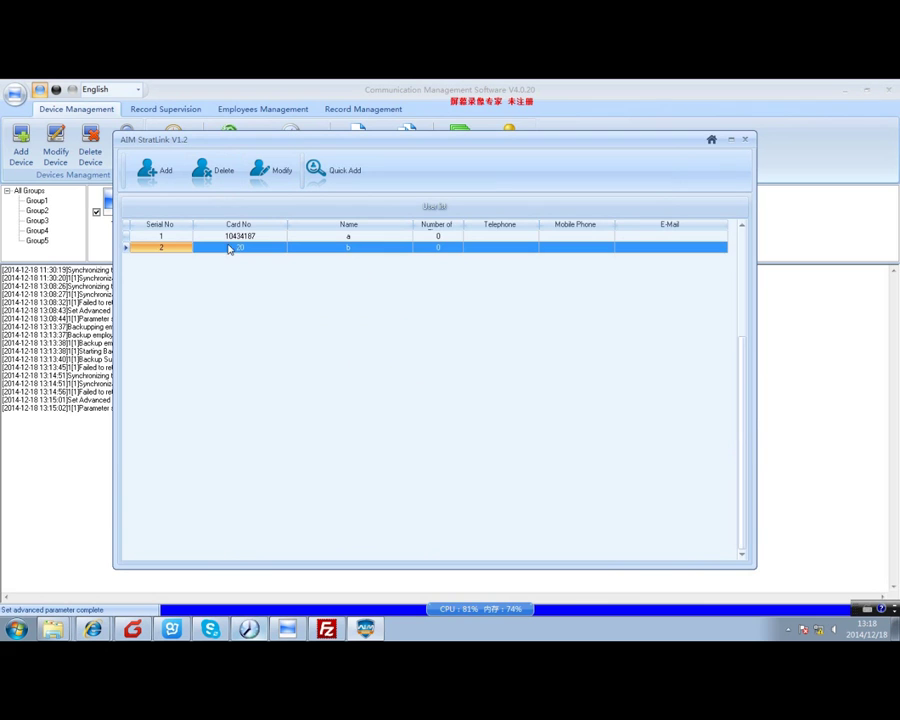
click(710, 142)
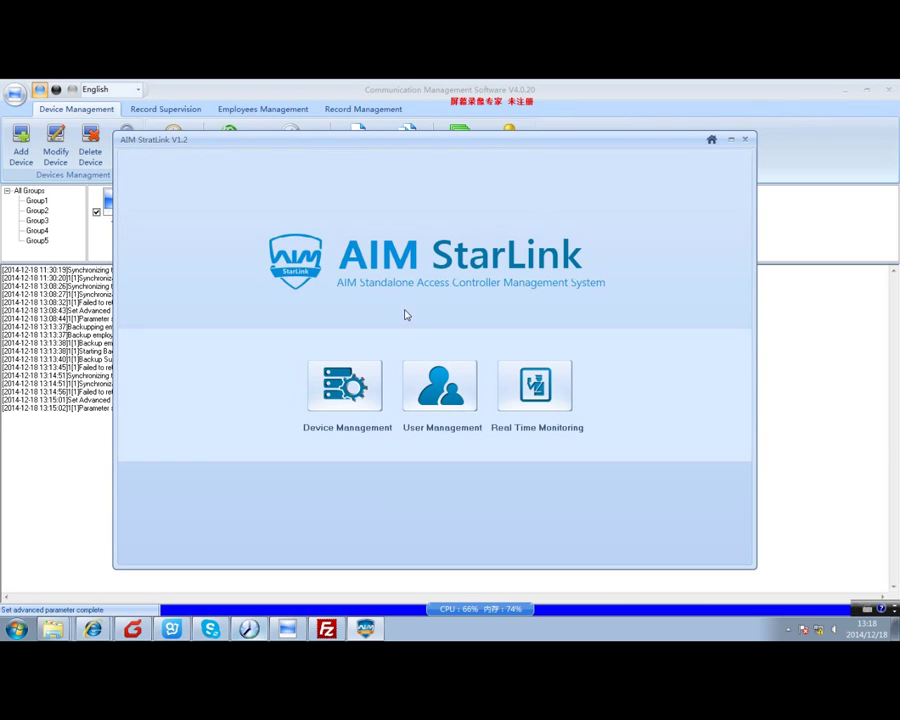
Add door 430019-1 to the granted doors in Grant Privilege.
click(352, 386)
click(283, 160)
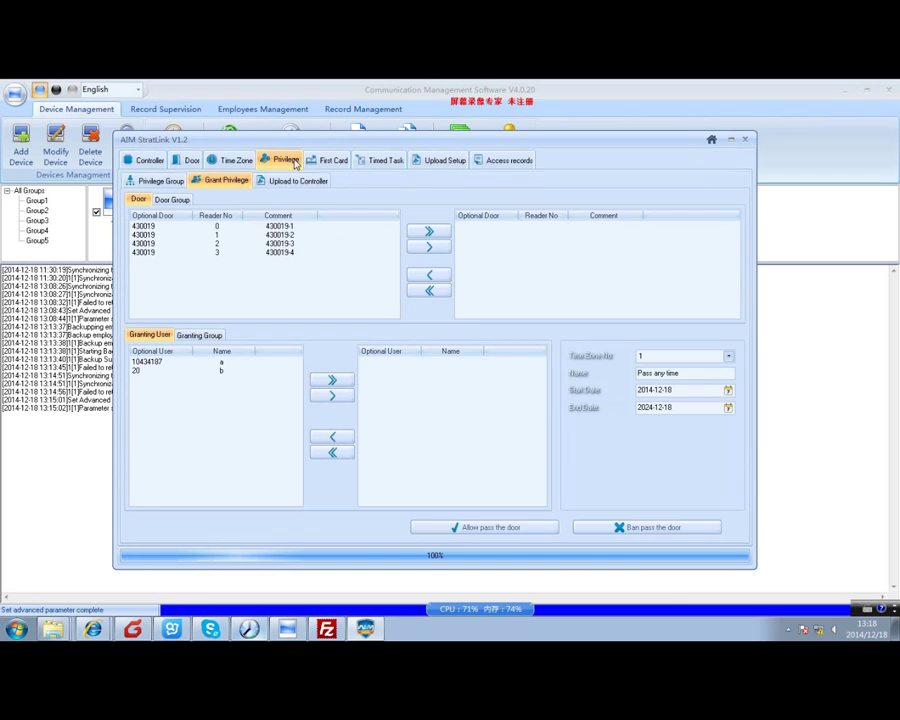
click(209, 226)
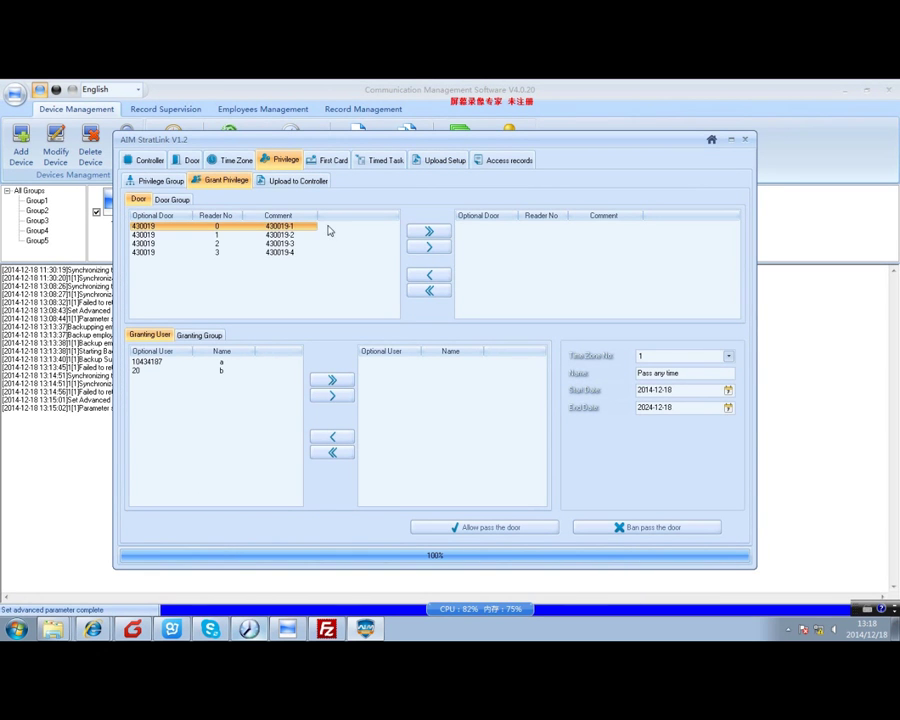
click(434, 247)
click(221, 363)
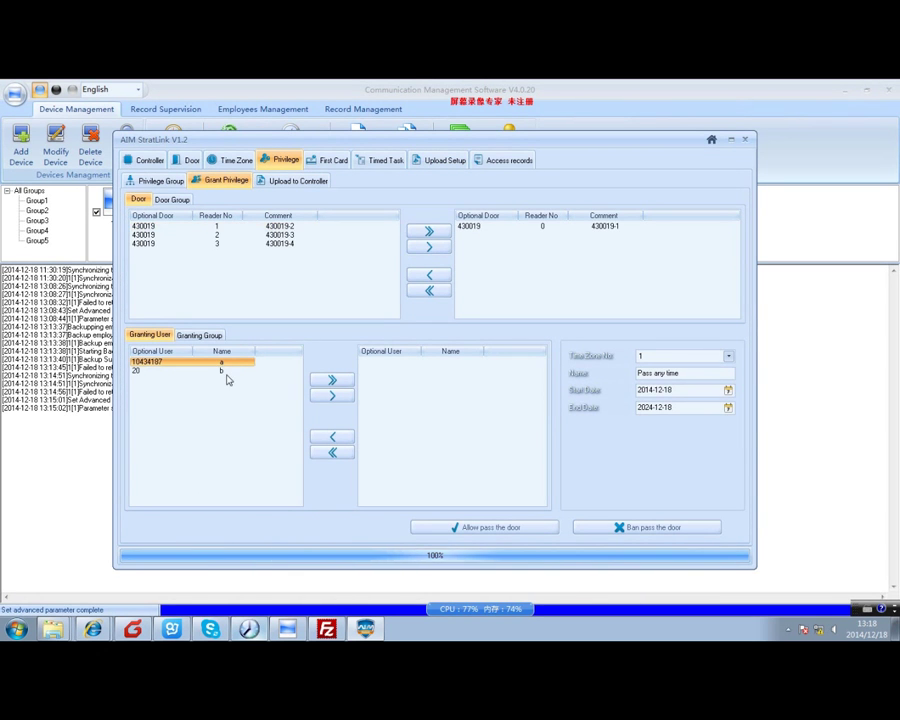
ctrl+click(227, 371)
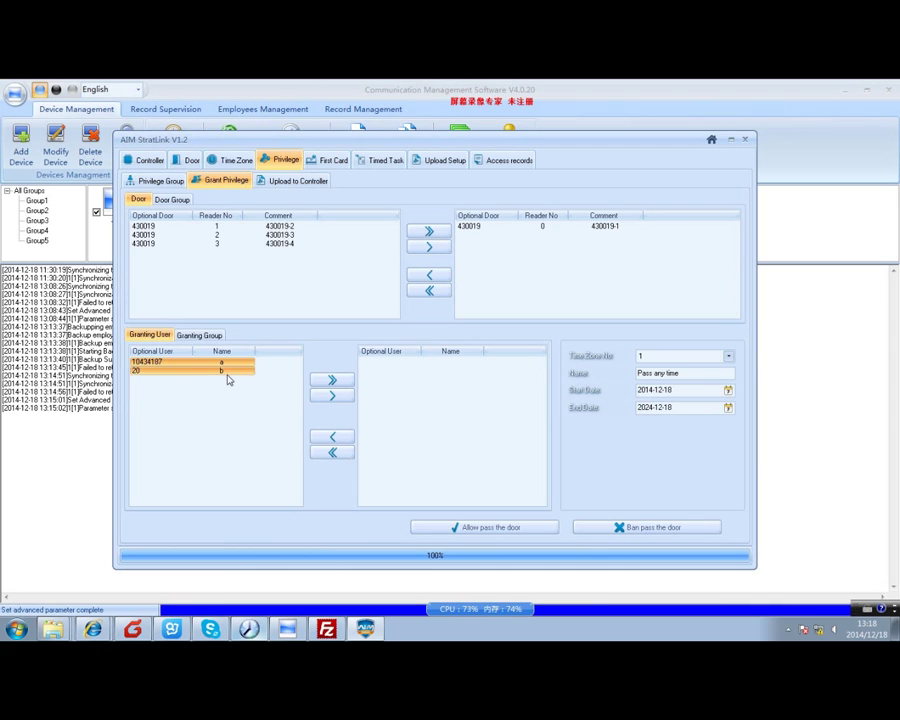
click(324, 382)
click(502, 526)
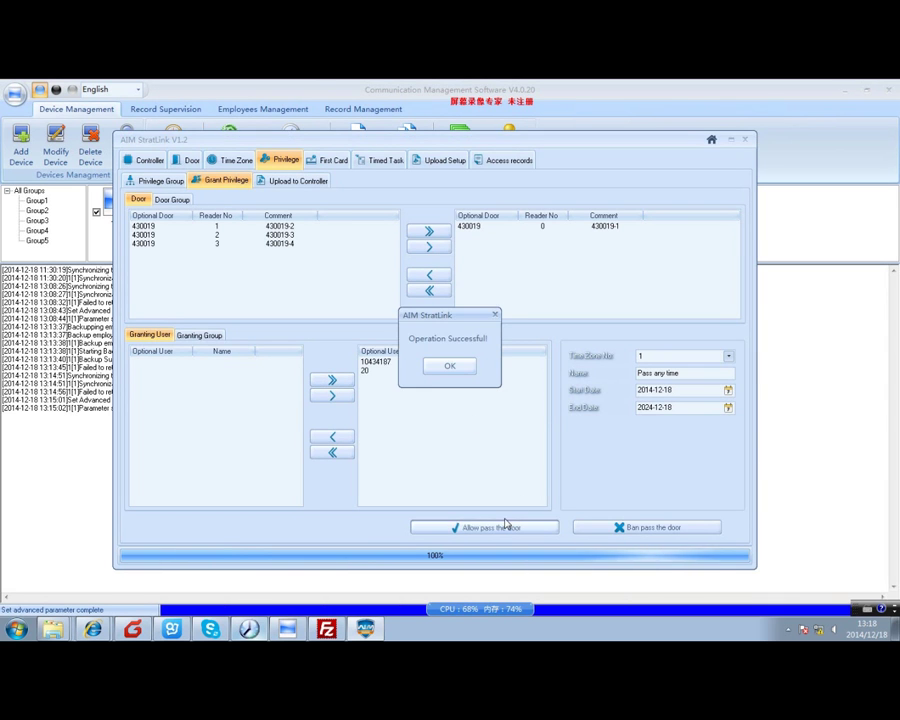
click(447, 366)
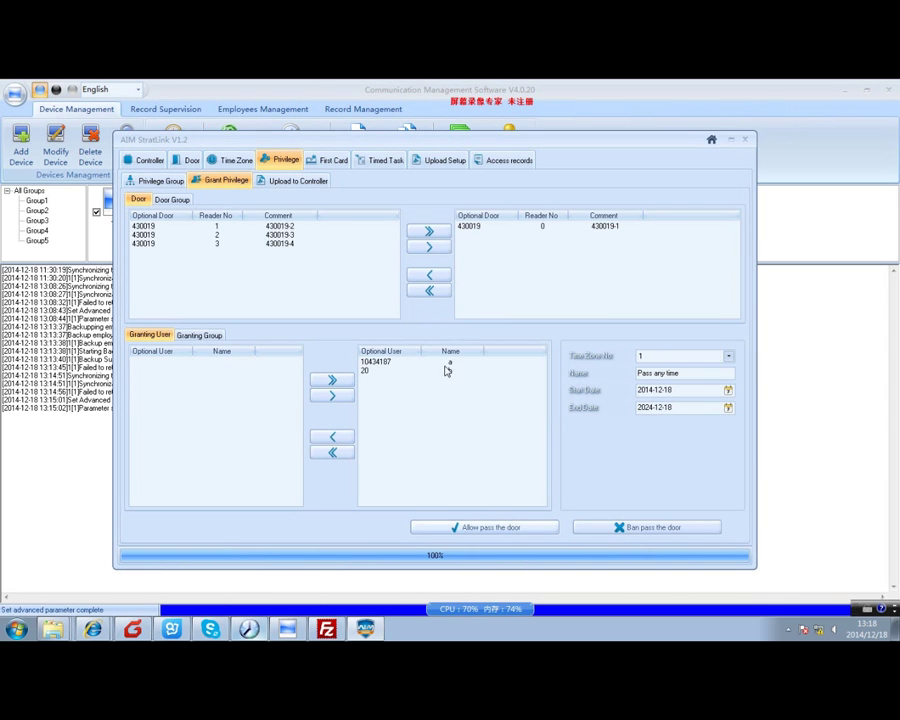
click(433, 163)
Upload the updated privileges to controller 430019, confirming the prompts with OK and Yes.
click(128, 232)
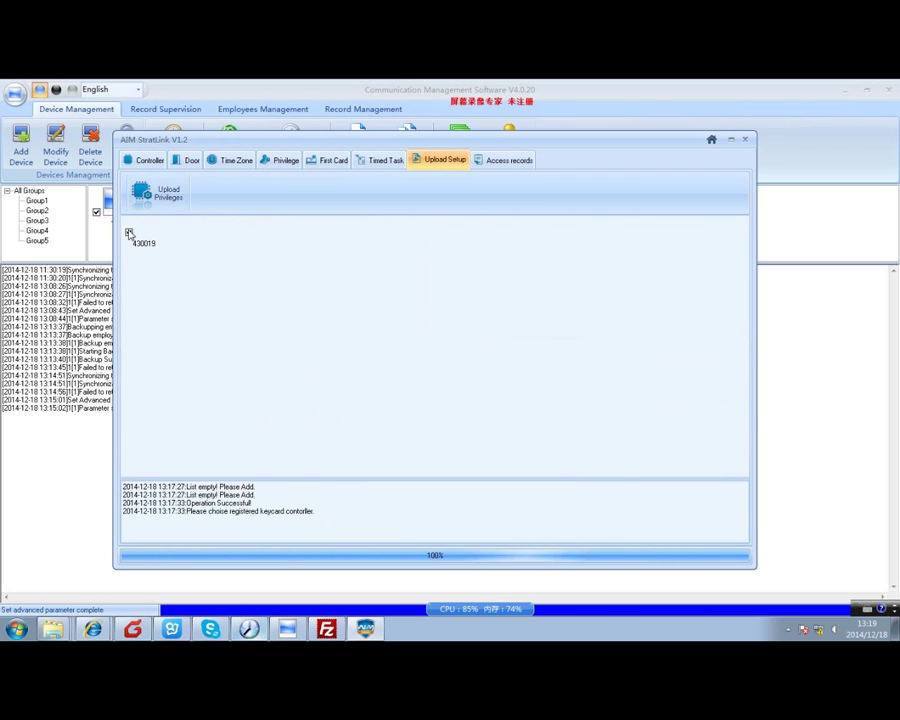
click(175, 198)
click(465, 418)
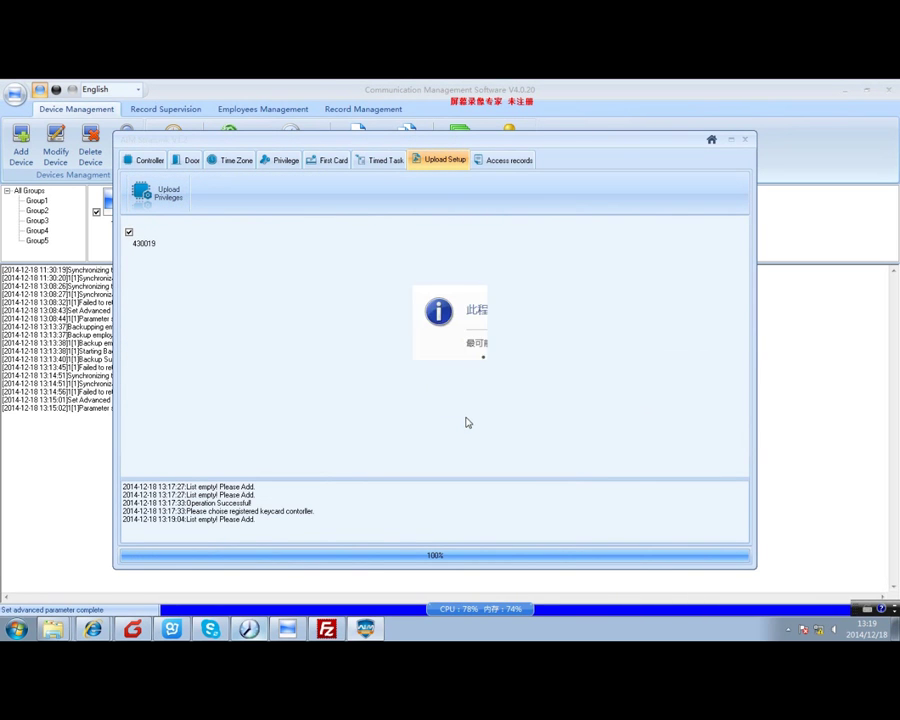
click(461, 398)
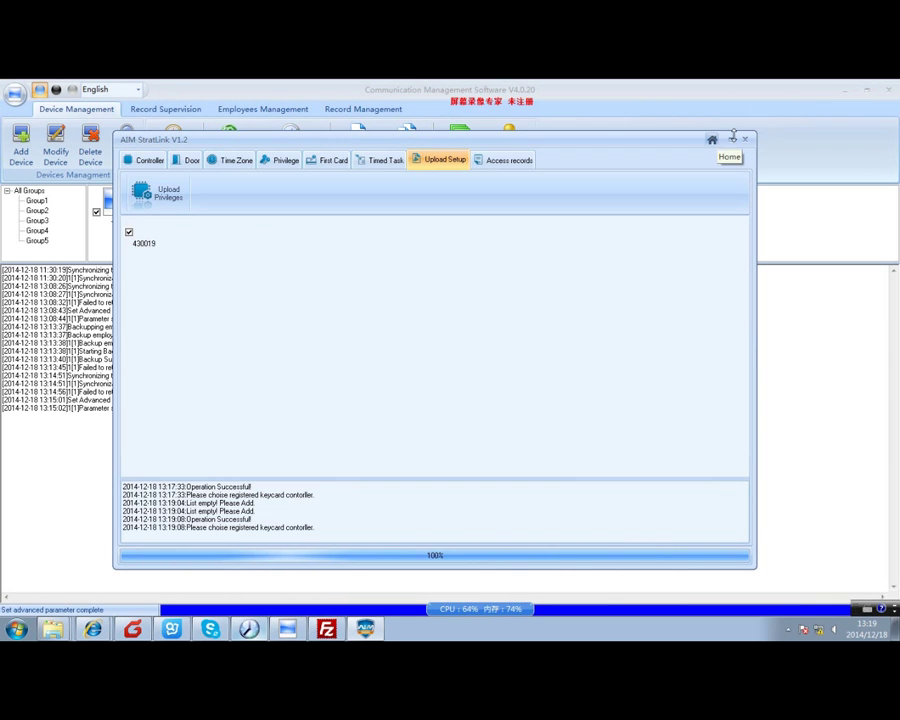
click(711, 139)
Start Real Time Monitoring to see card 20 swipes and door events at 430019-1.
click(538, 398)
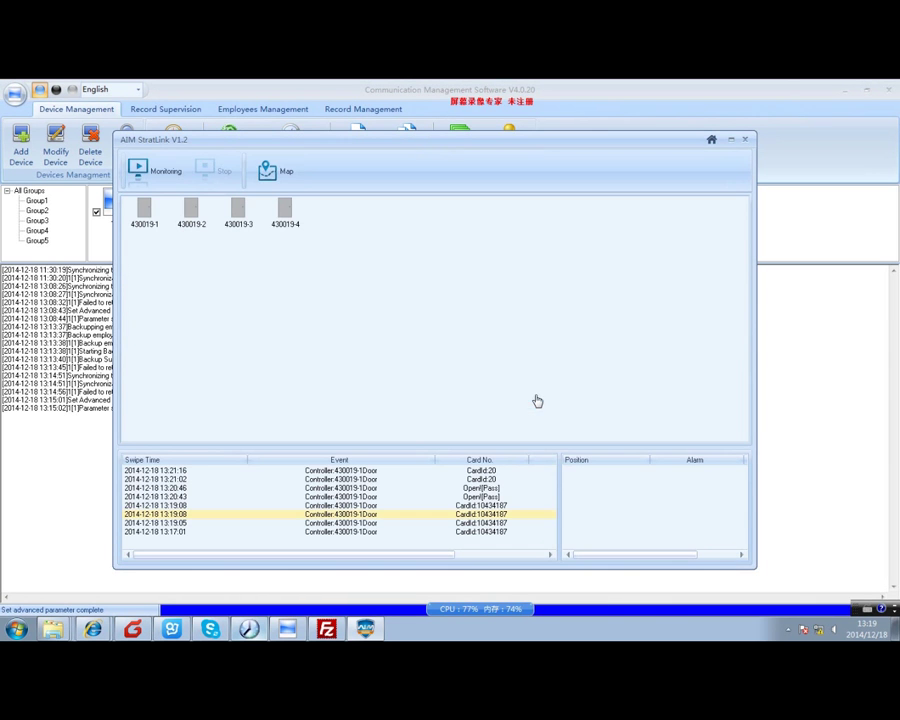
click(130, 170)
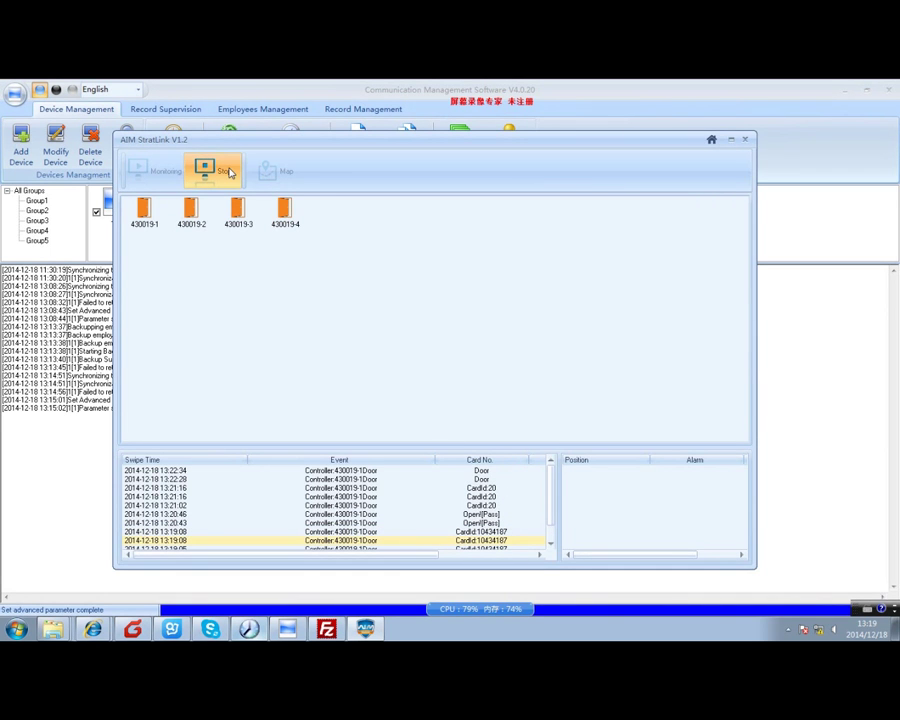
mouse_move(229, 172)
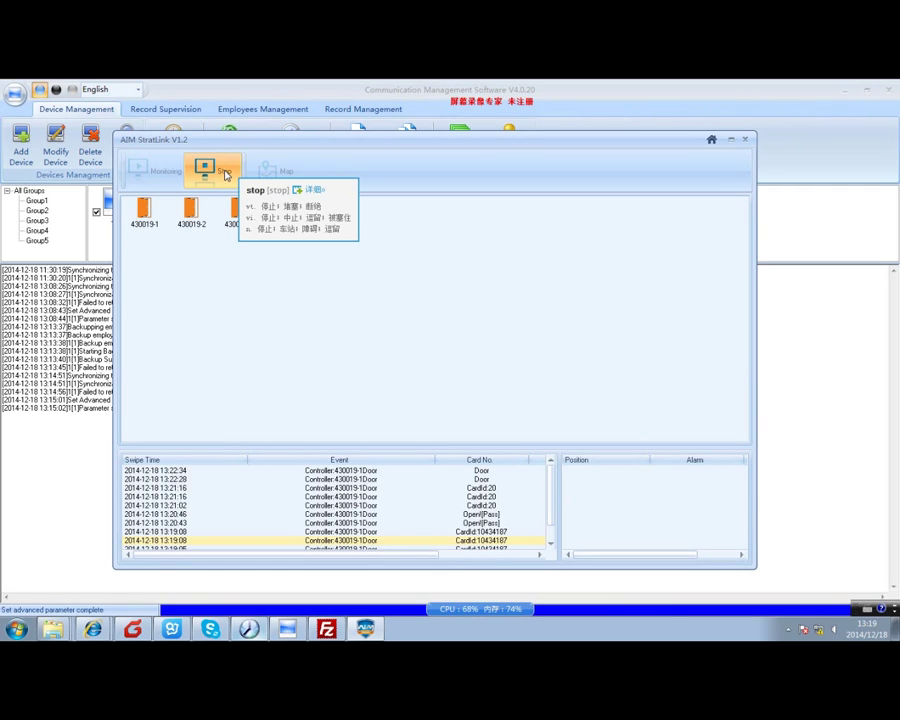